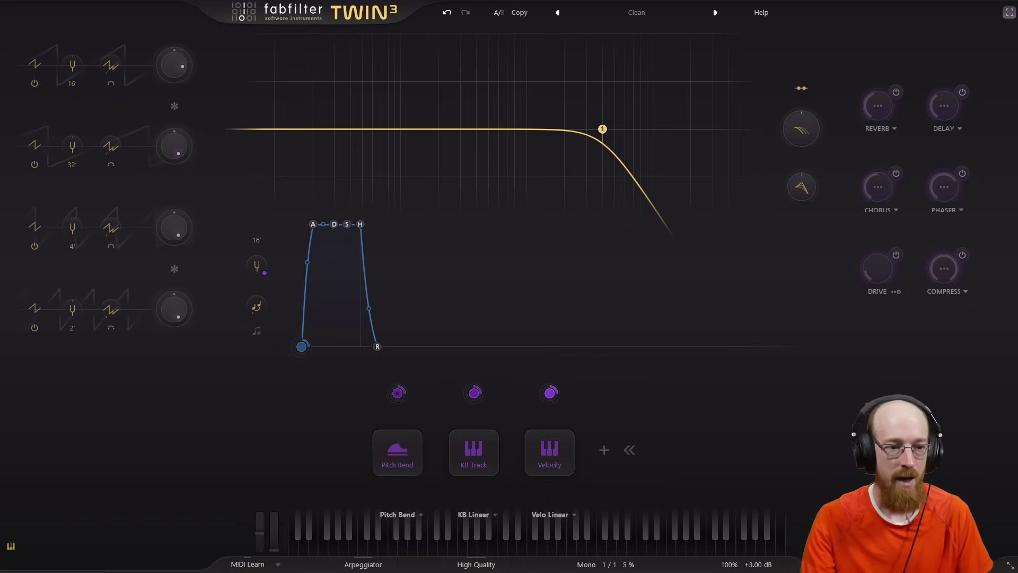
- Review the voice mode list, leave it on Mono, then bring the voice panel back up
left_click(592, 565)
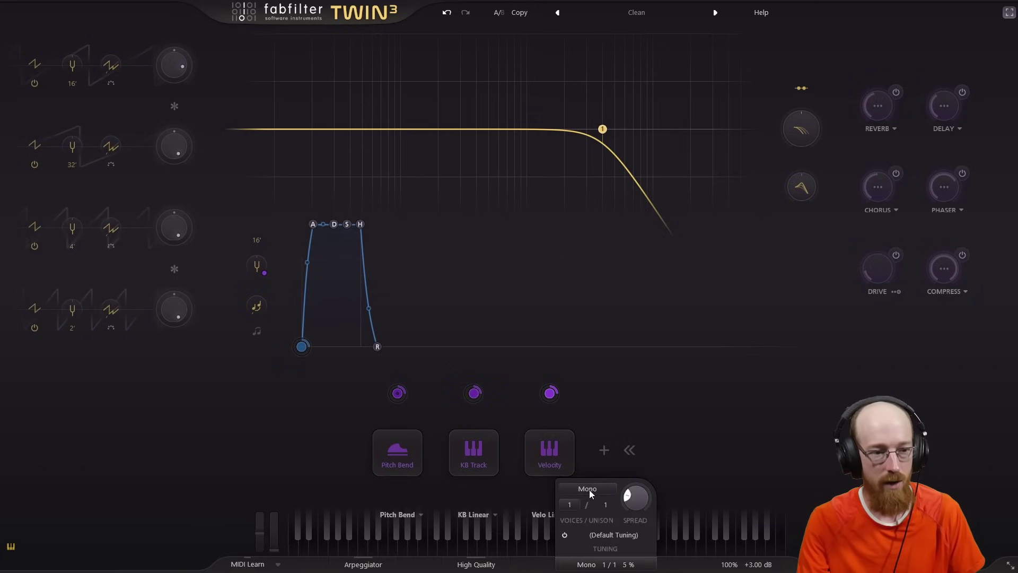
left_click(590, 489)
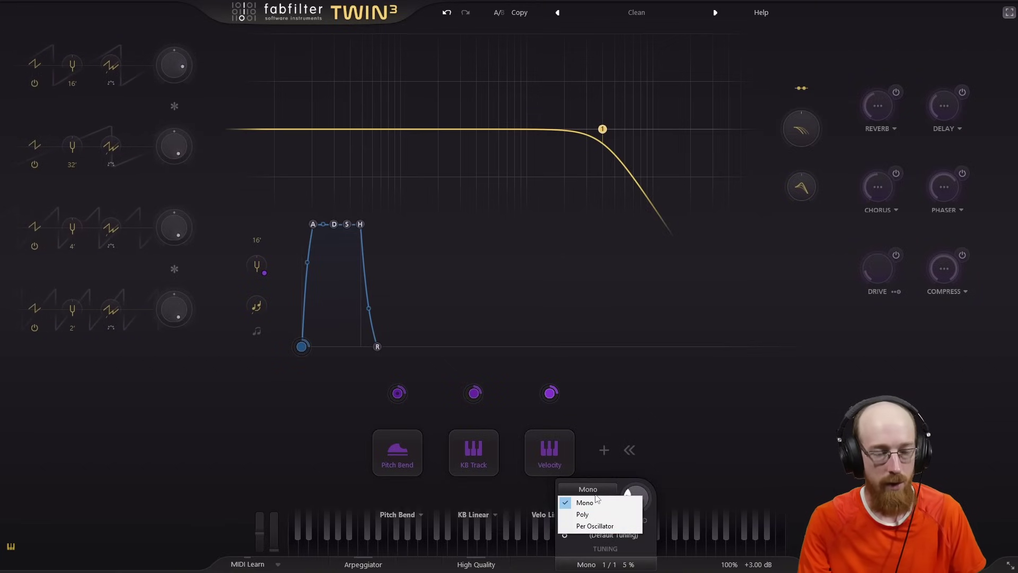
left_click(593, 502)
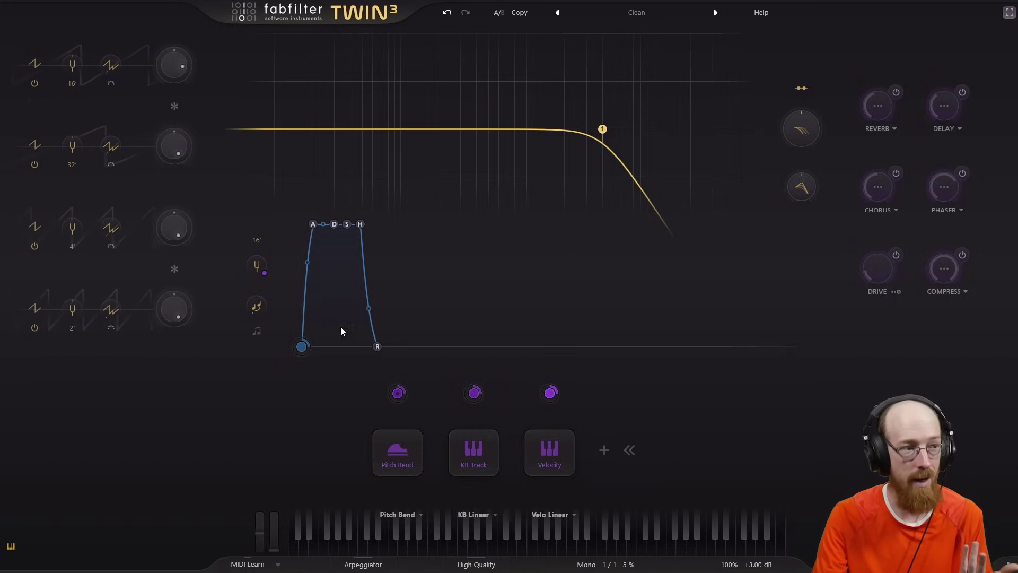
mouse_move(119, 343)
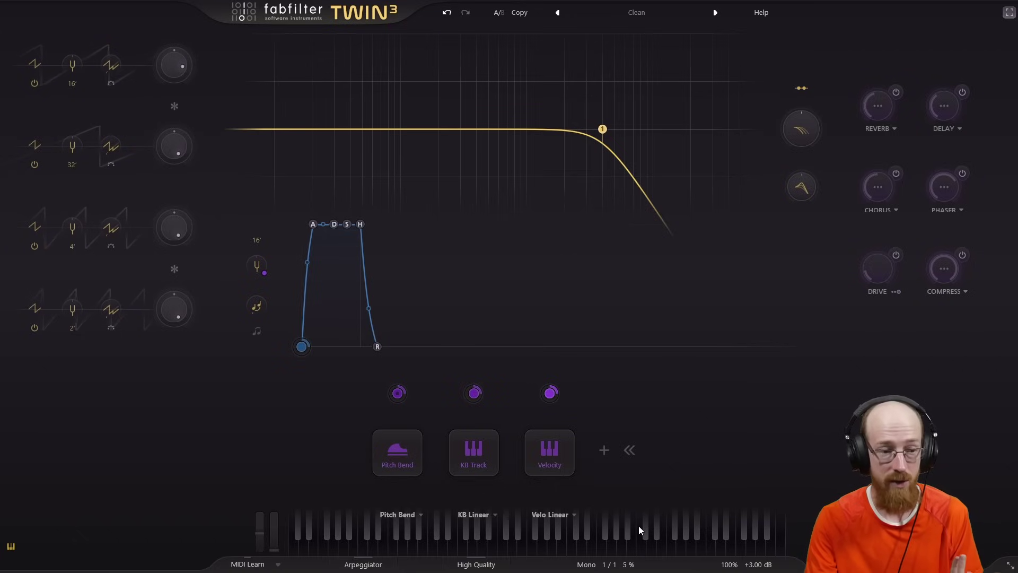
left_click(610, 565)
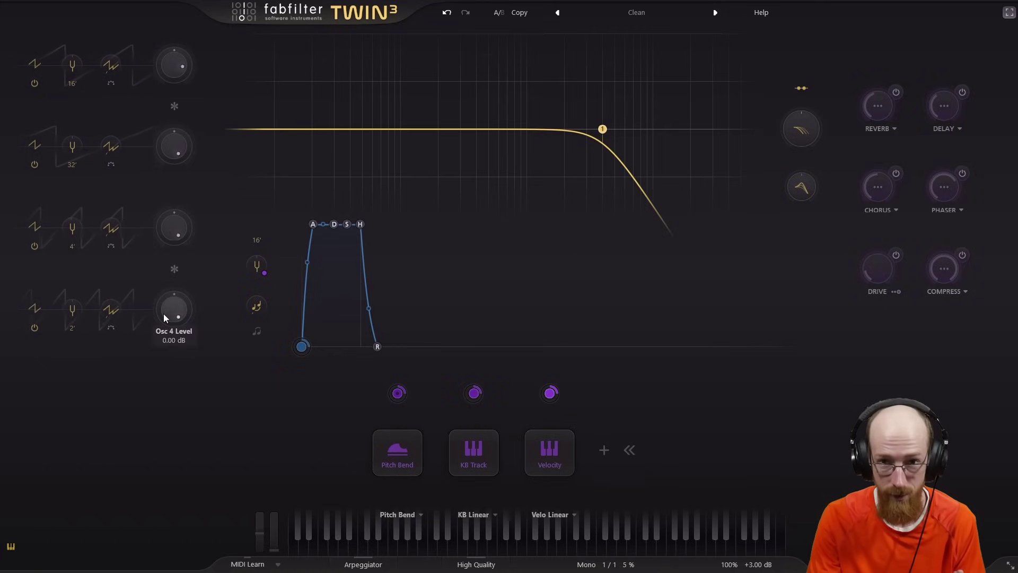
left_click(619, 567)
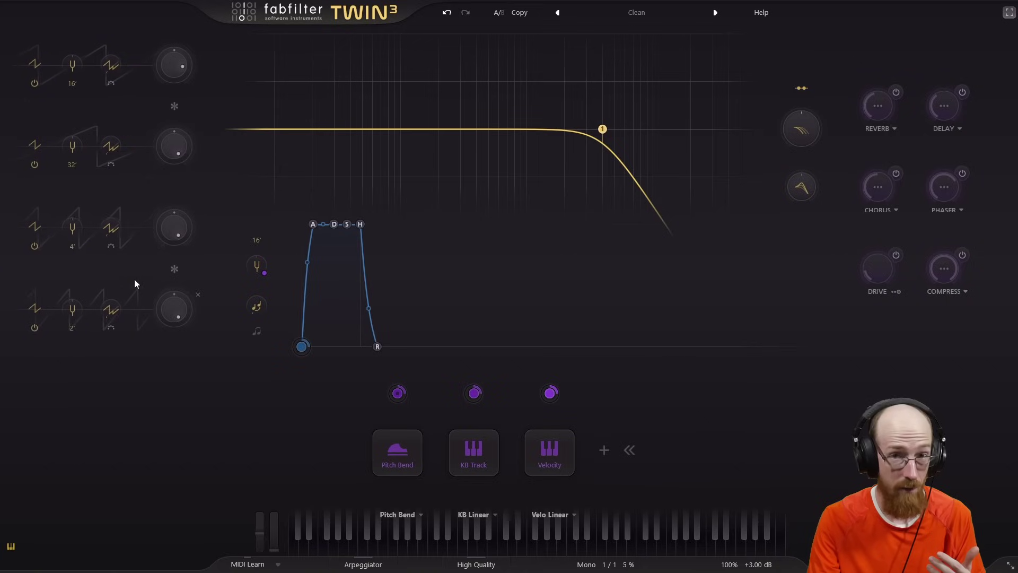
- Choose Unison 2 so the Mono patch reads 1/2 voices
left_click(619, 564)
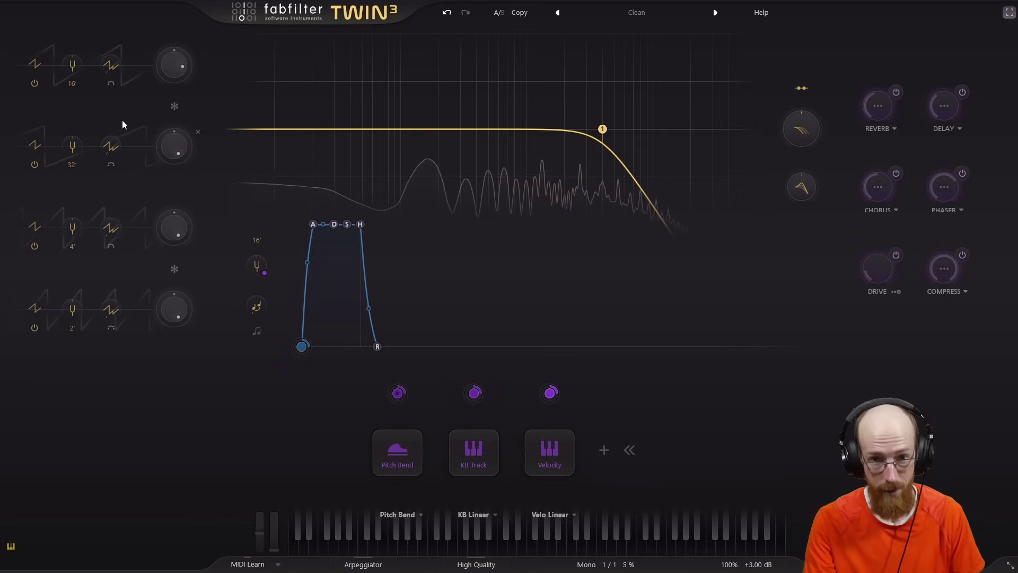
mouse_move(604, 564)
left_click(602, 505)
left_click(617, 350)
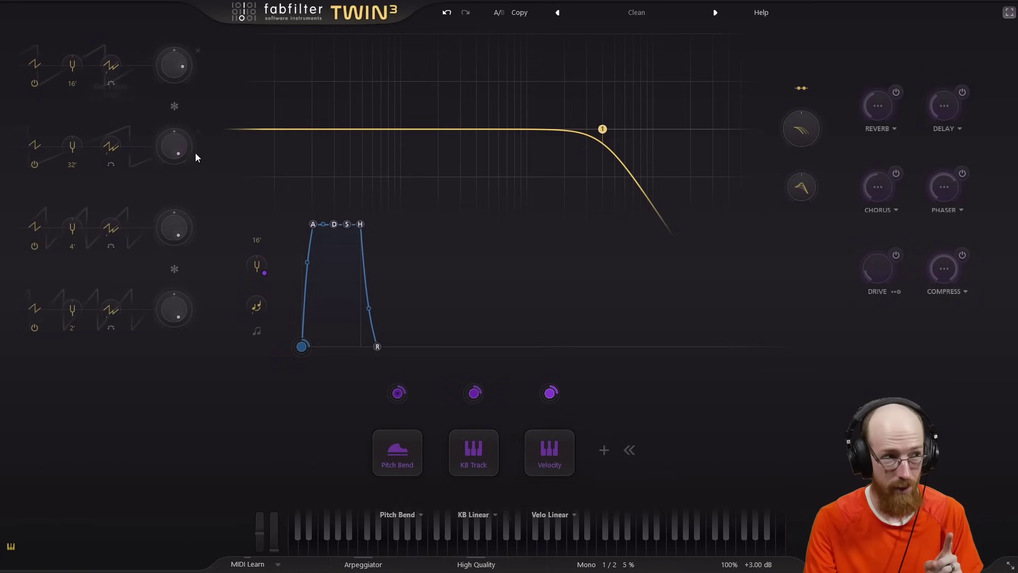
- Set the voice count to 2, giving 2/2 voices
left_click(608, 564)
left_click(583, 499)
left_click(583, 353)
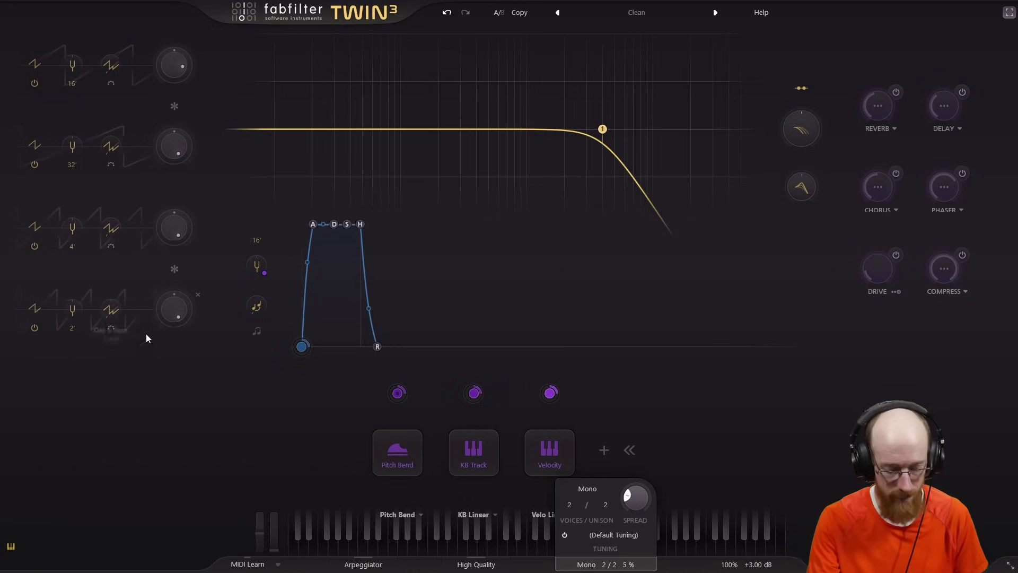
left_click(625, 565)
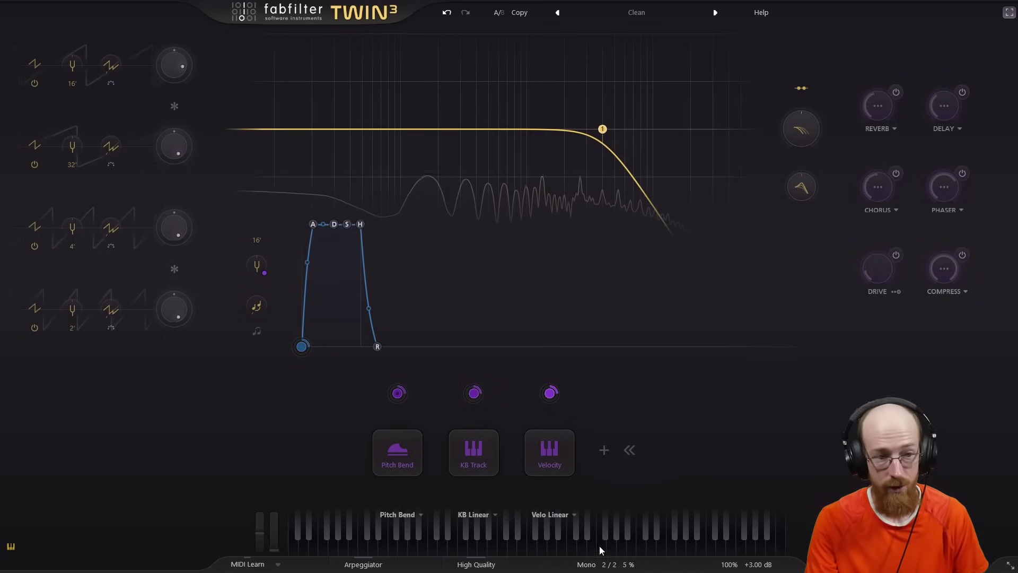
- Turn the unison Spread knob down from 5% to 1%
left_click(610, 564)
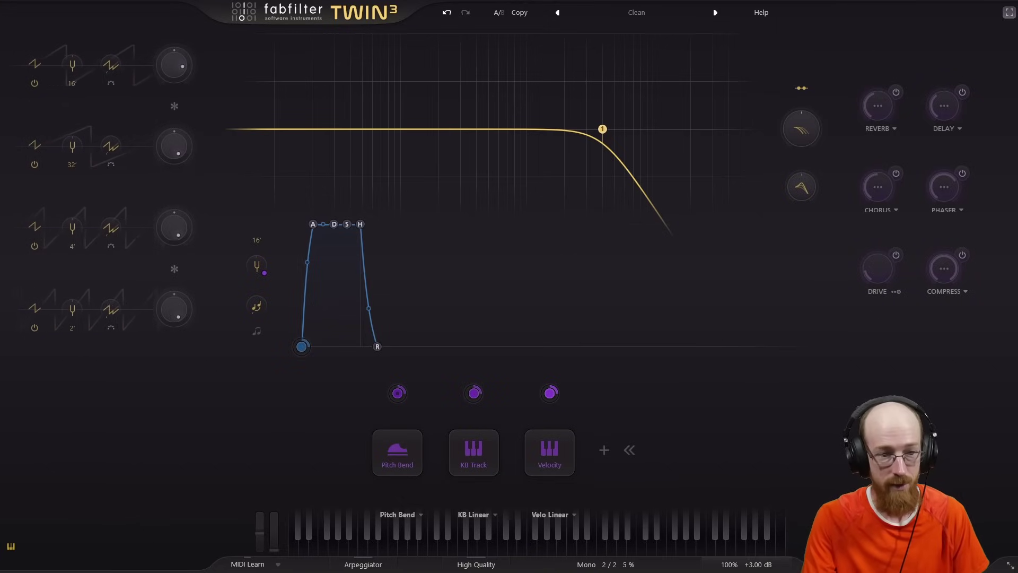
mouse_move(604, 564)
left_click_drag(636, 502, 641, 539)
mouse_move(637, 503)
left_mouse_down()
mouse_move(634, 485)
mouse_move(635, 496)
left_mouse_up()
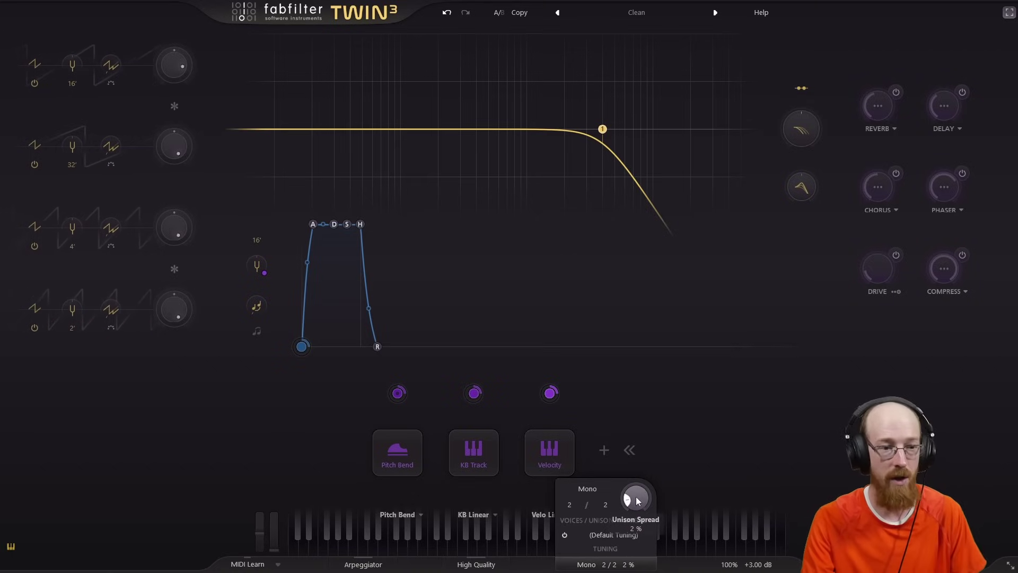
left_click_drag(633, 486, 643, 522)
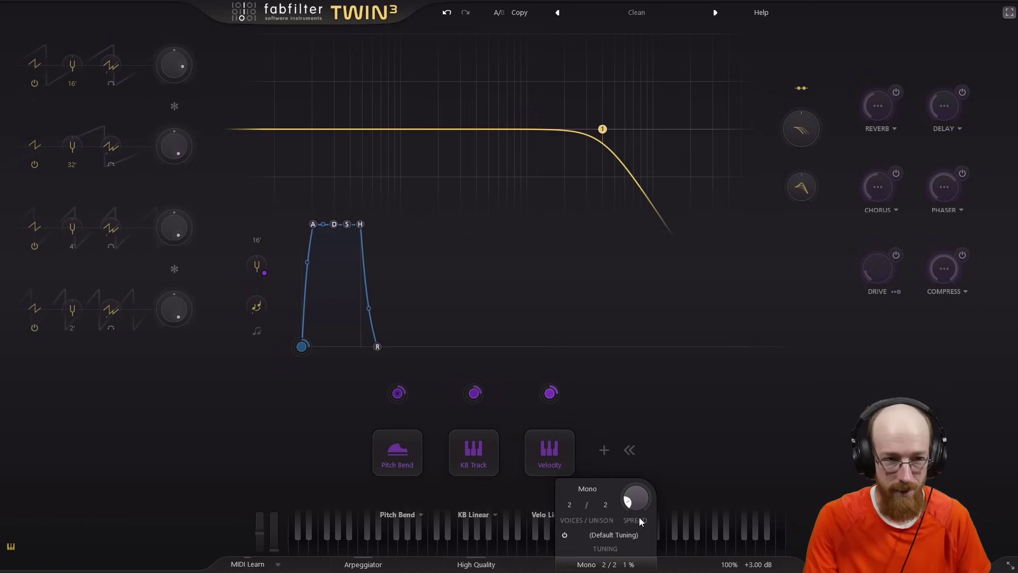
- Switch the voice mode to Poly with Voices 1 and Unison 1
left_click(585, 493)
left_click(587, 518)
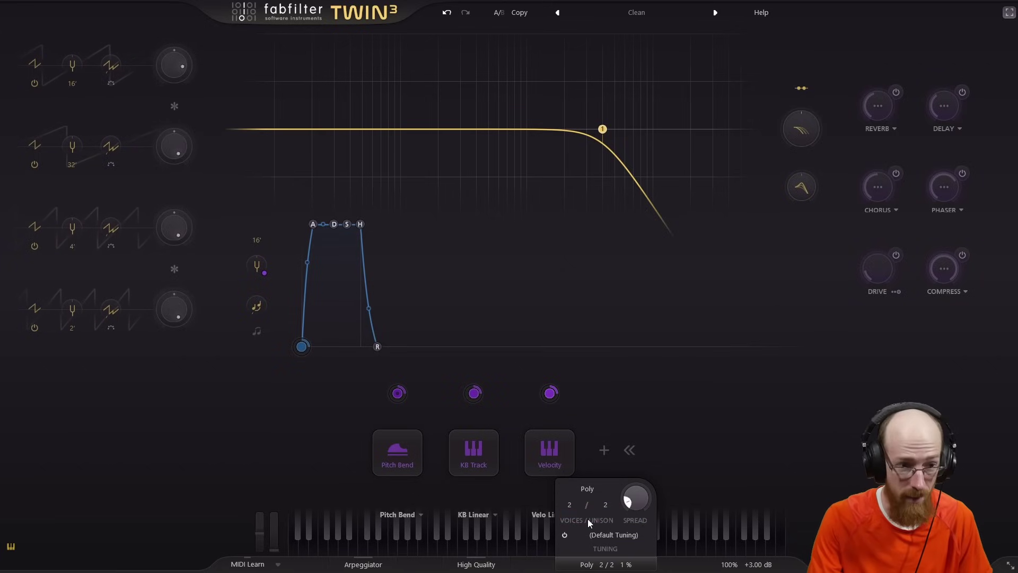
left_click(570, 504)
left_click(586, 341)
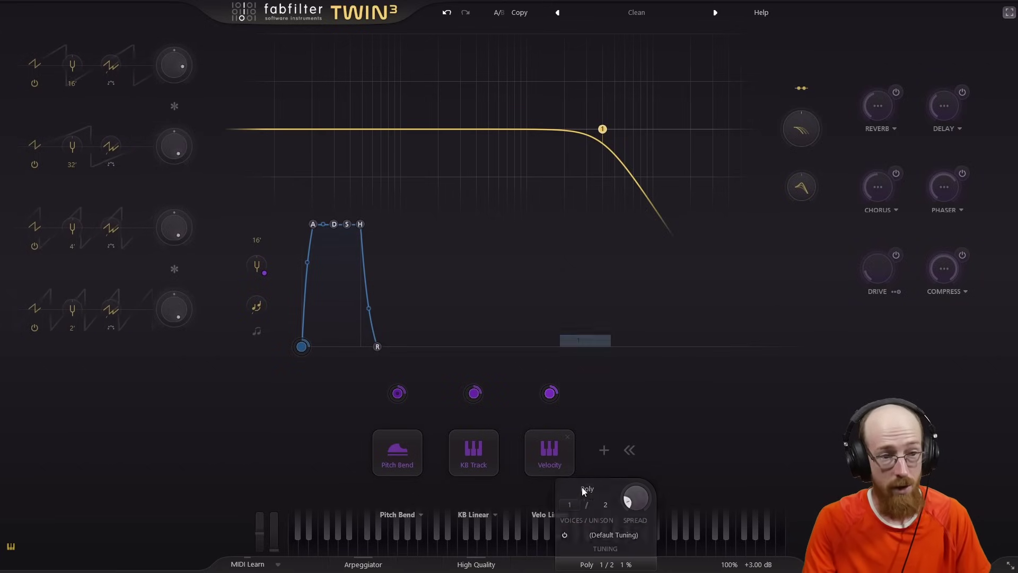
left_click(605, 564)
left_click(605, 503)
left_click(613, 339)
- Try Mono voice mode, then return the voice mode to Poly
left_click(605, 564)
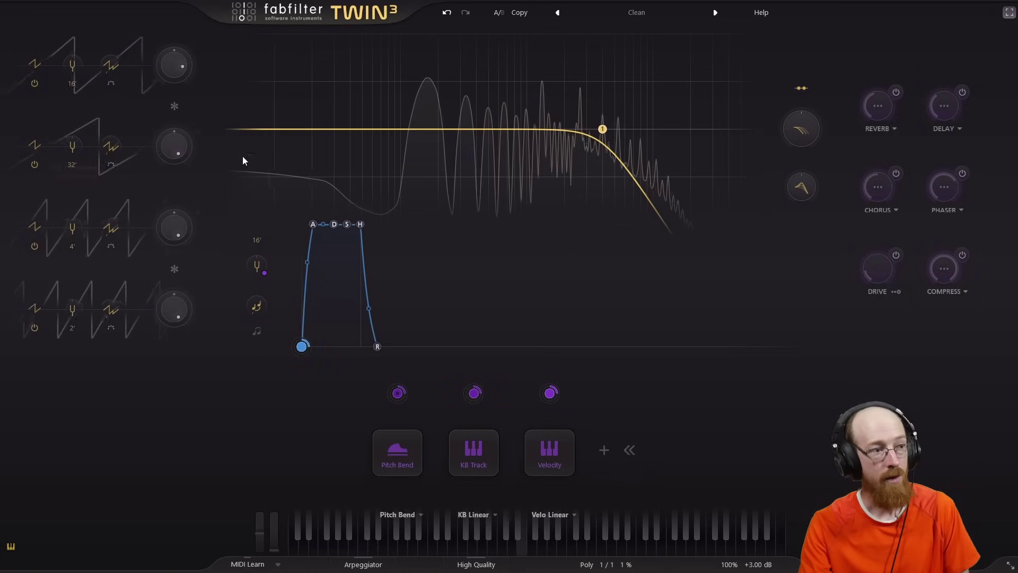
mouse_move(605, 566)
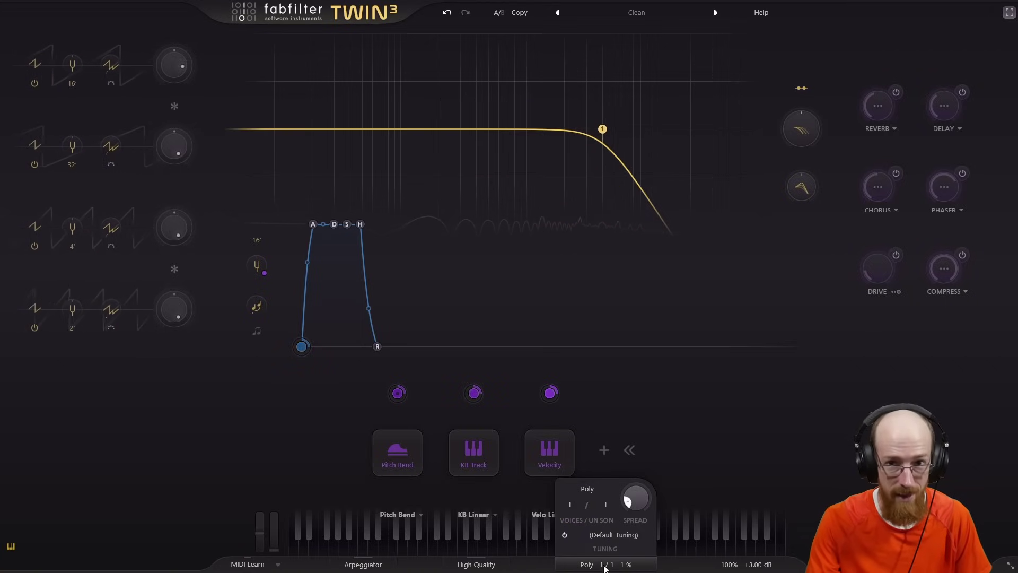
left_click(596, 489)
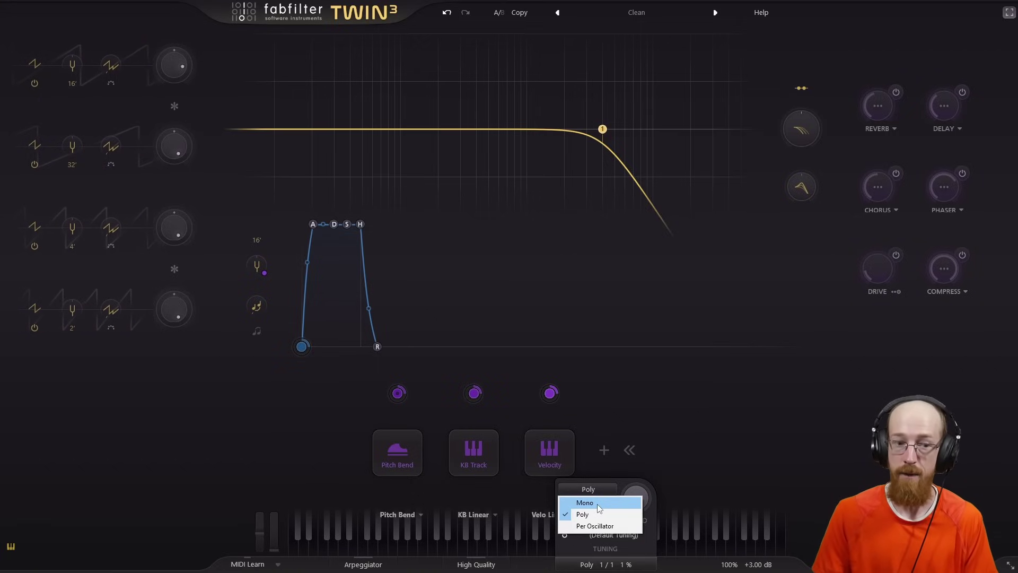
left_click(585, 503)
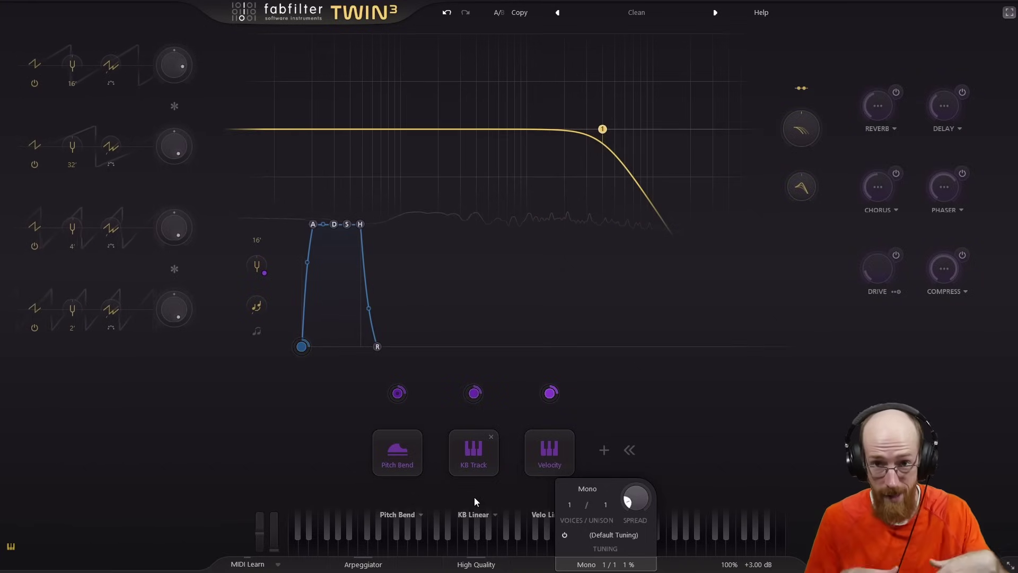
left_click(585, 490)
left_click(591, 510)
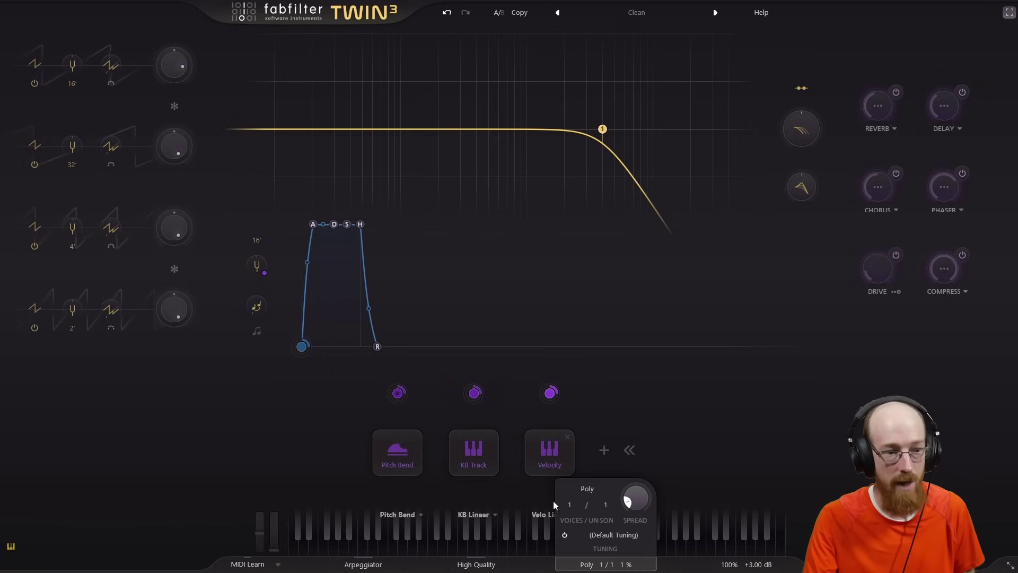
- Set 4 voices of polyphony and raise the unison spread to 11%
left_click(576, 508)
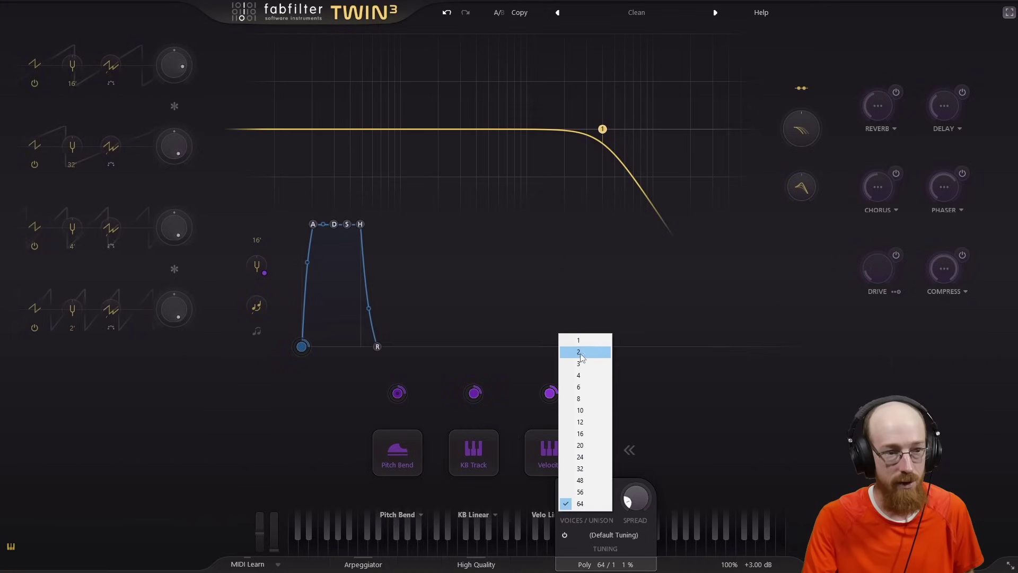
left_click(589, 377)
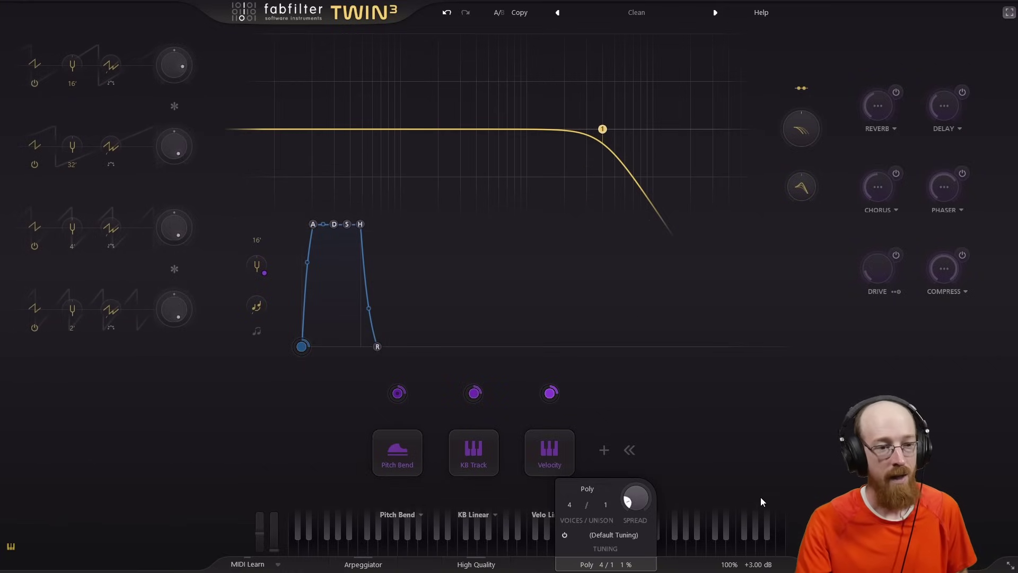
mouse_move(635, 510)
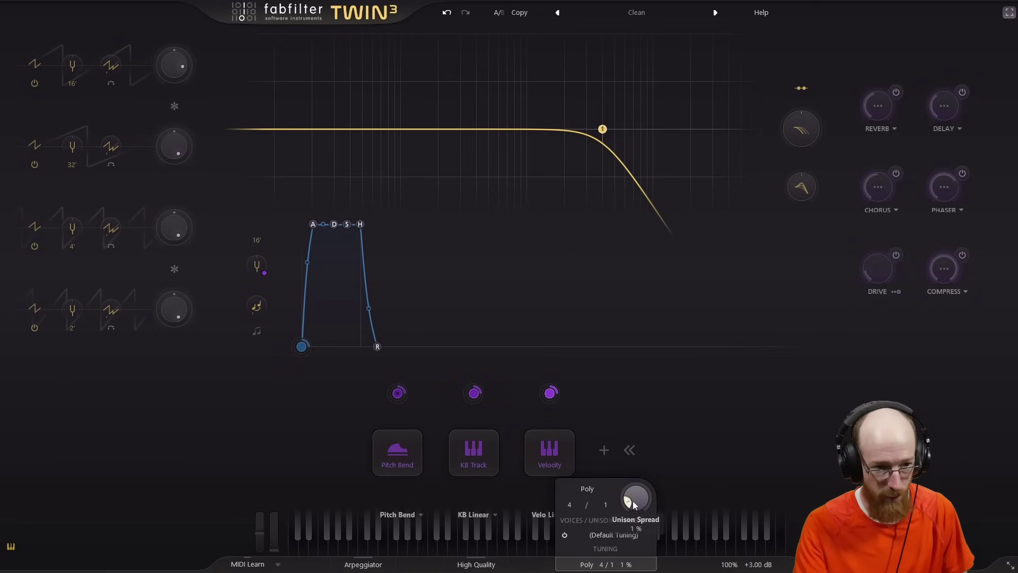
left_click_drag(635, 448, 639, 429)
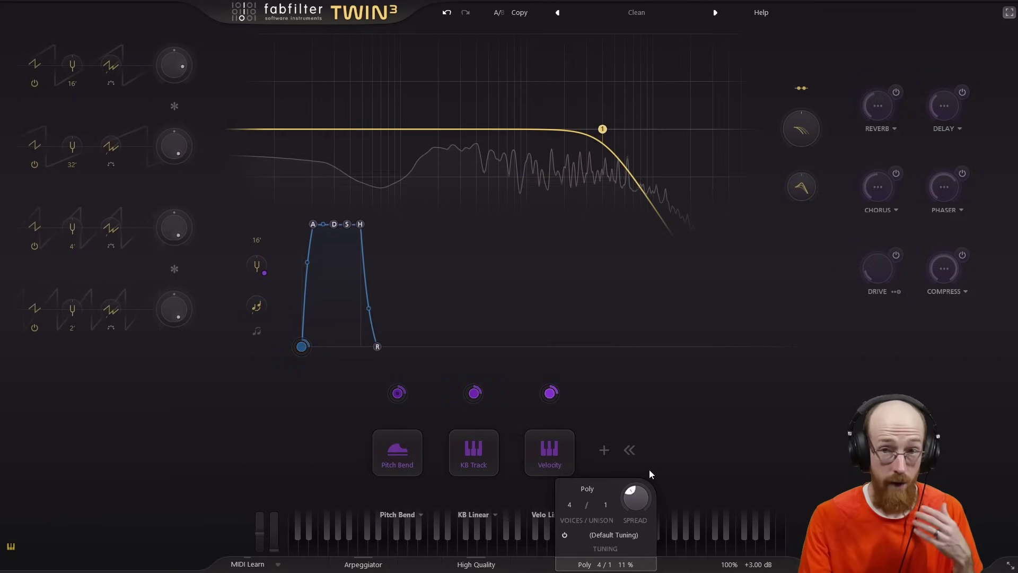
- Set Voices to 64 and Unison to 2
left_click(570, 503)
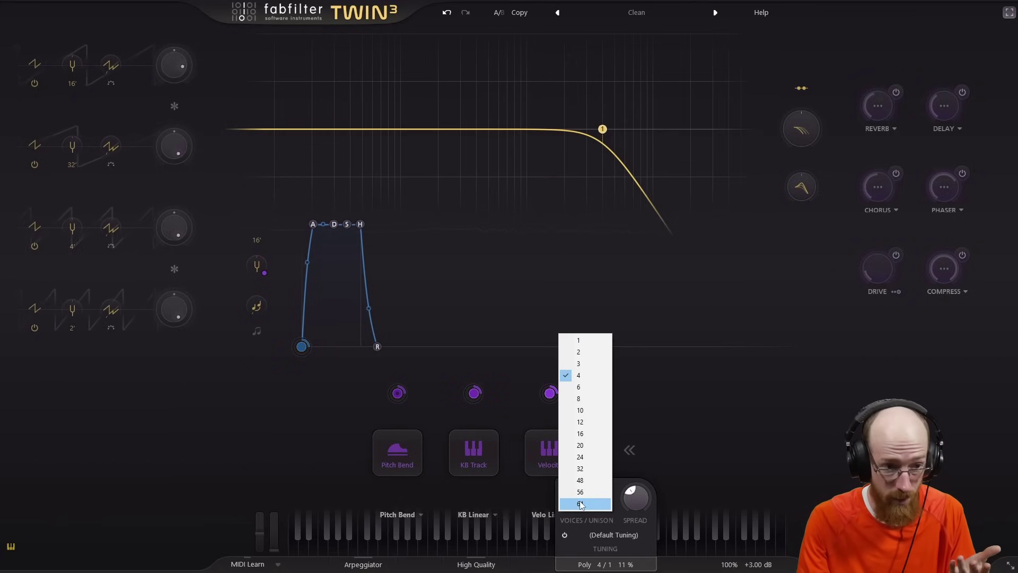
left_click(577, 507)
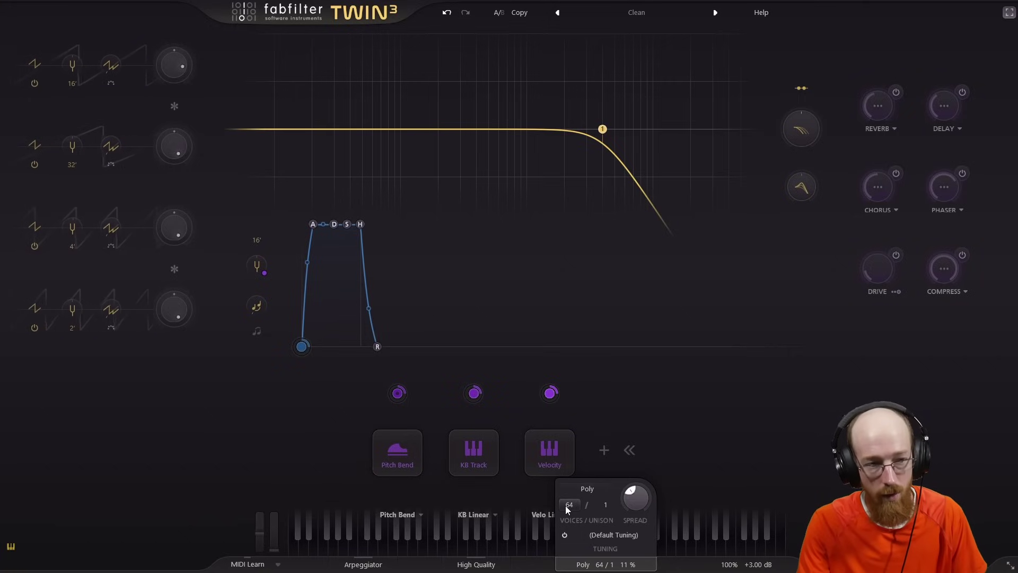
left_click(607, 506)
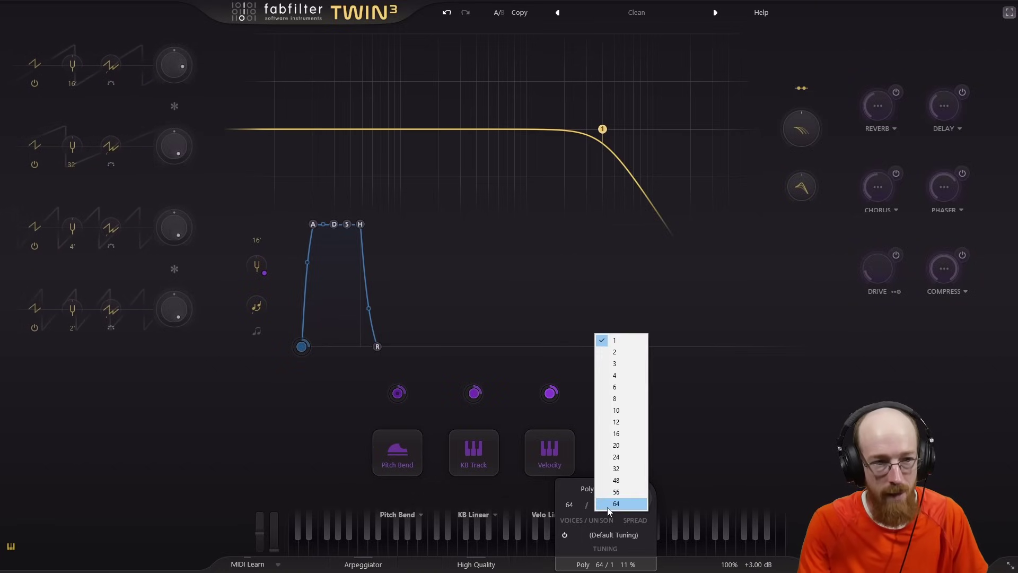
left_click(634, 352)
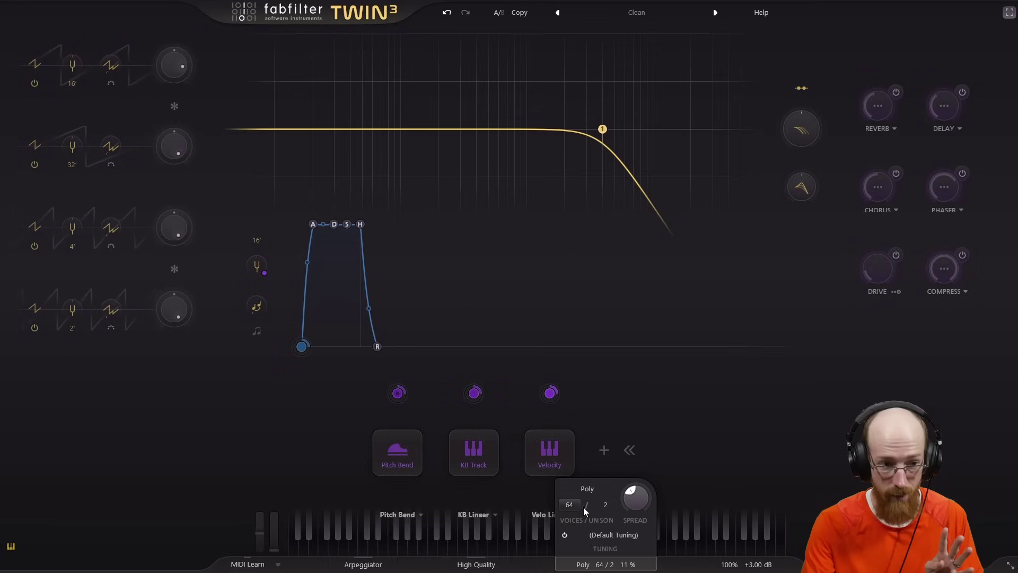
- Try 8 unison voices, drag filter node 1 down to about 1205 Hz, and raise spread to 37%
left_click(605, 505)
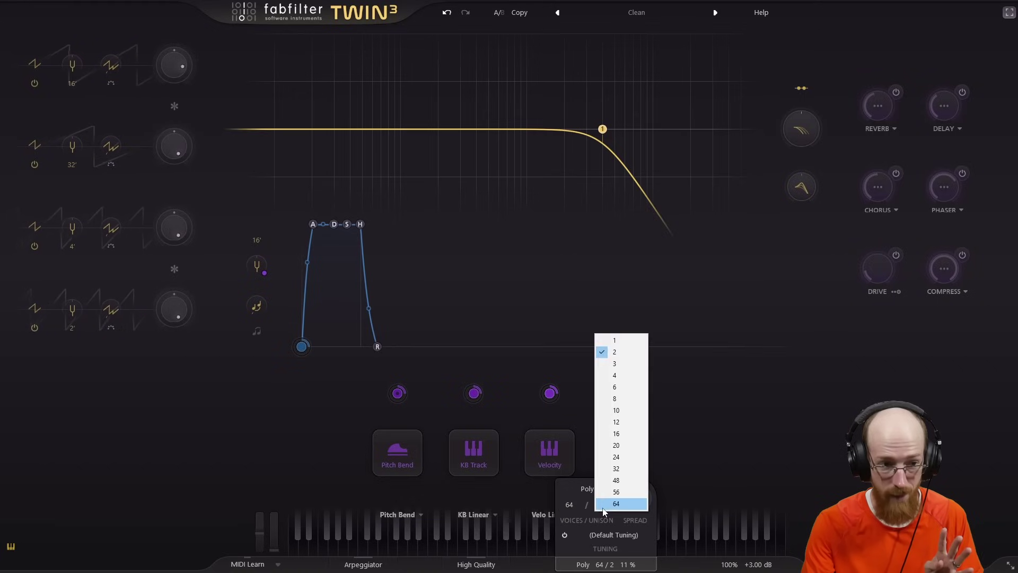
left_click(623, 399)
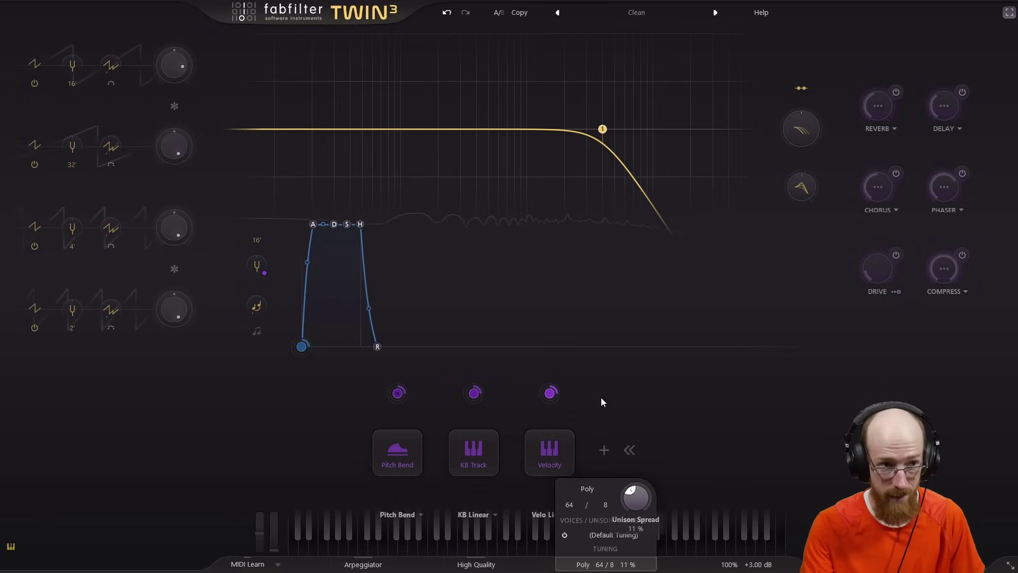
mouse_move(605, 139)
left_click_drag(605, 139, 541, 129)
left_click_drag(647, 504, 644, 536)
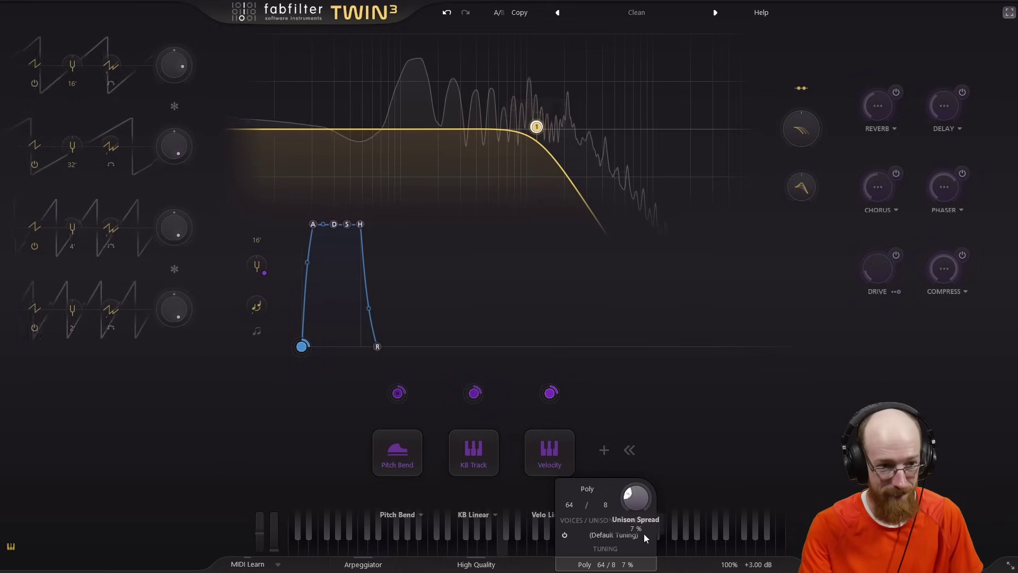
scroll(632, 498, "down", 4)
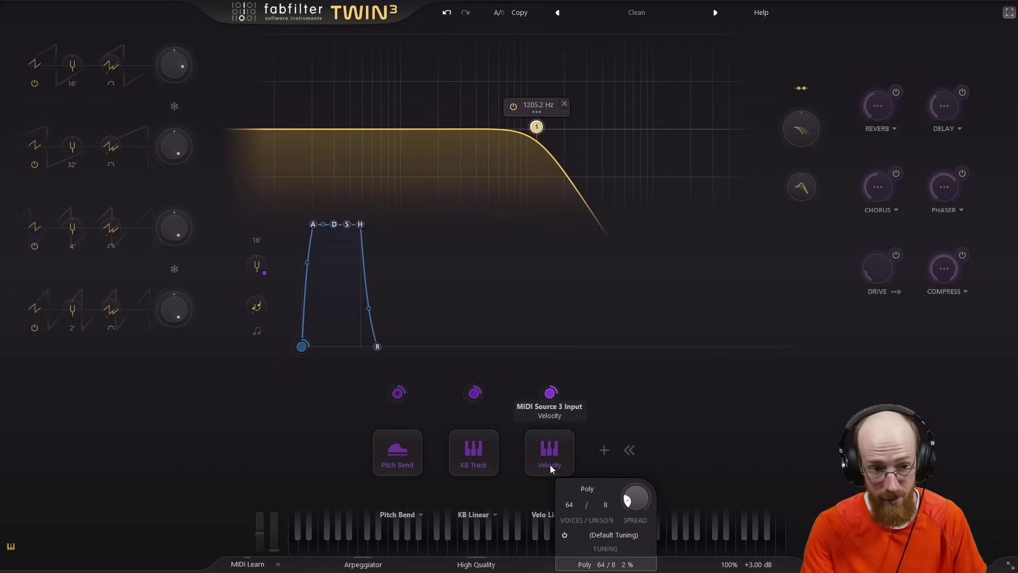
left_click_drag(644, 503, 641, 402)
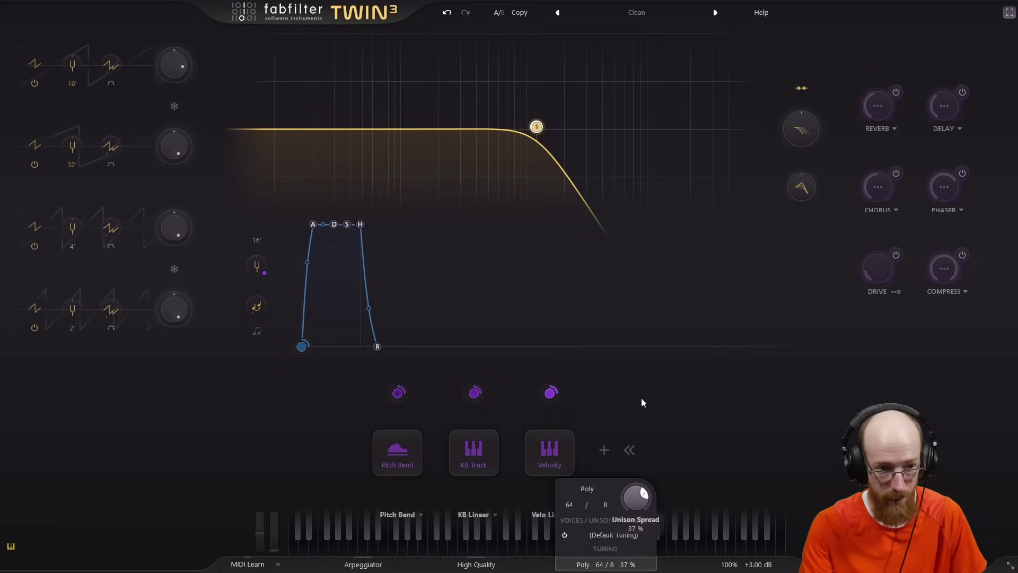
- Settle Unison at 4 after trying 64 and 8, and reduce spread to 20%
left_click(605, 503)
left_click(610, 503)
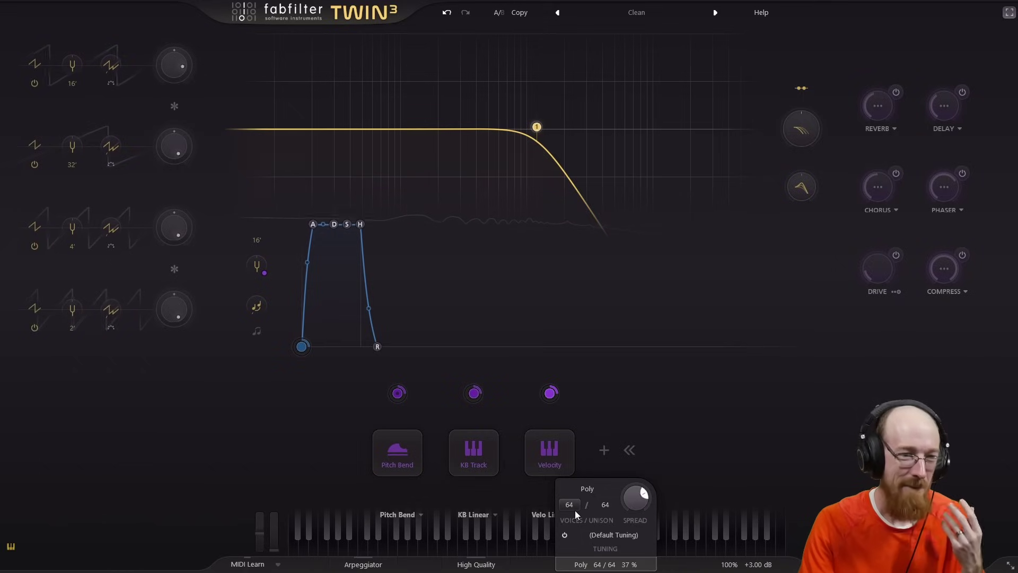
left_click(616, 505)
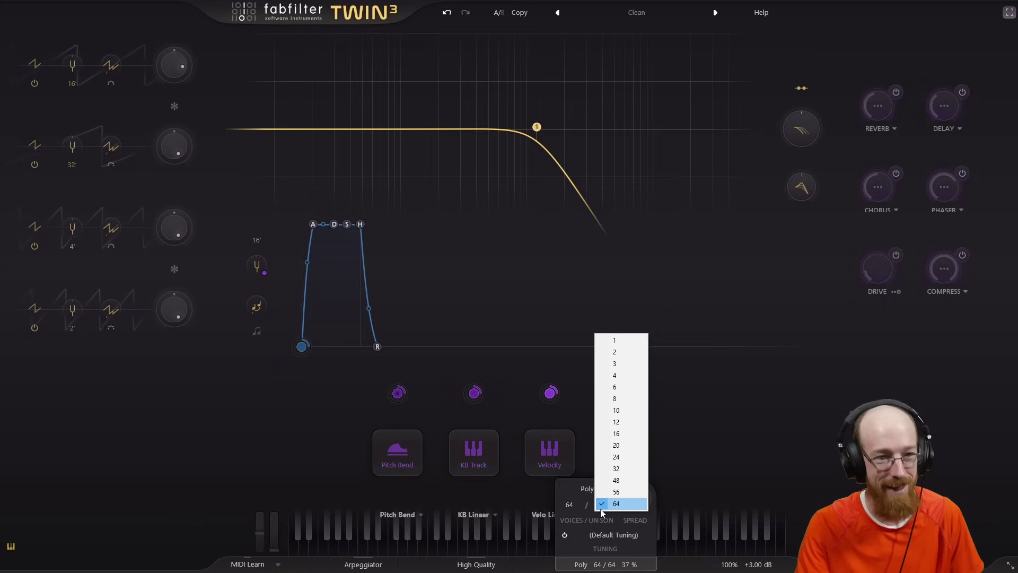
left_click(630, 398)
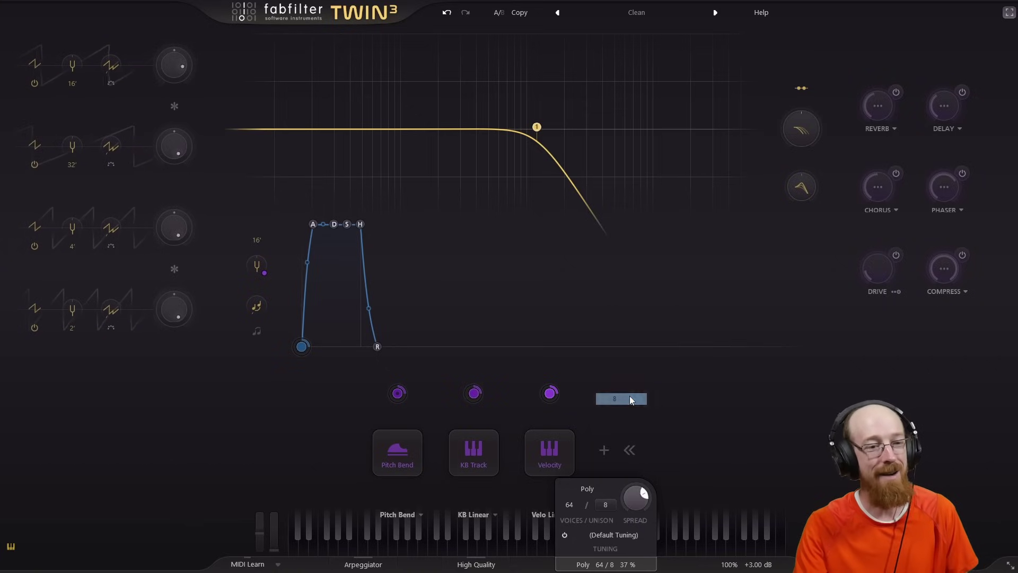
left_click(605, 504)
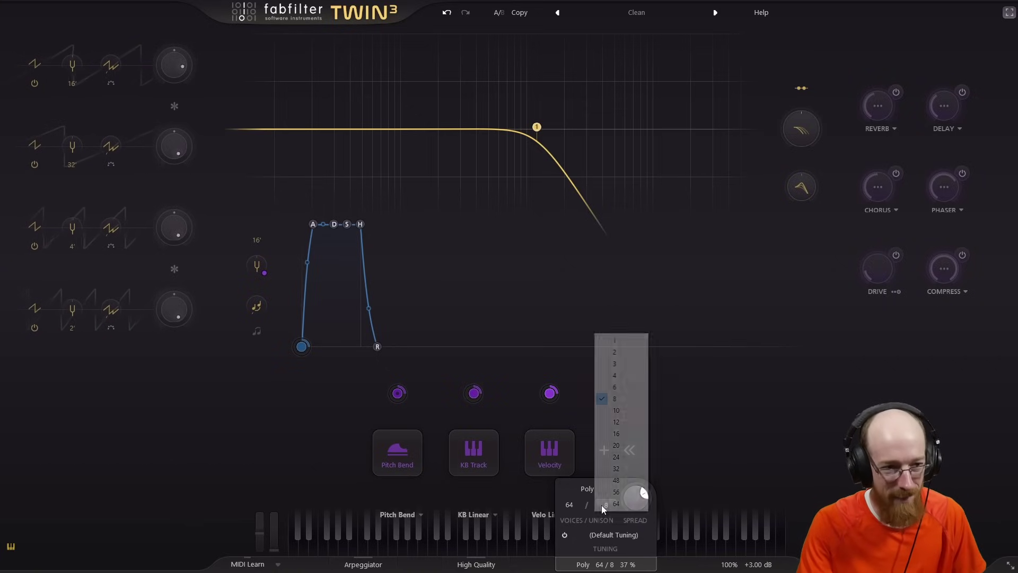
left_click(640, 375)
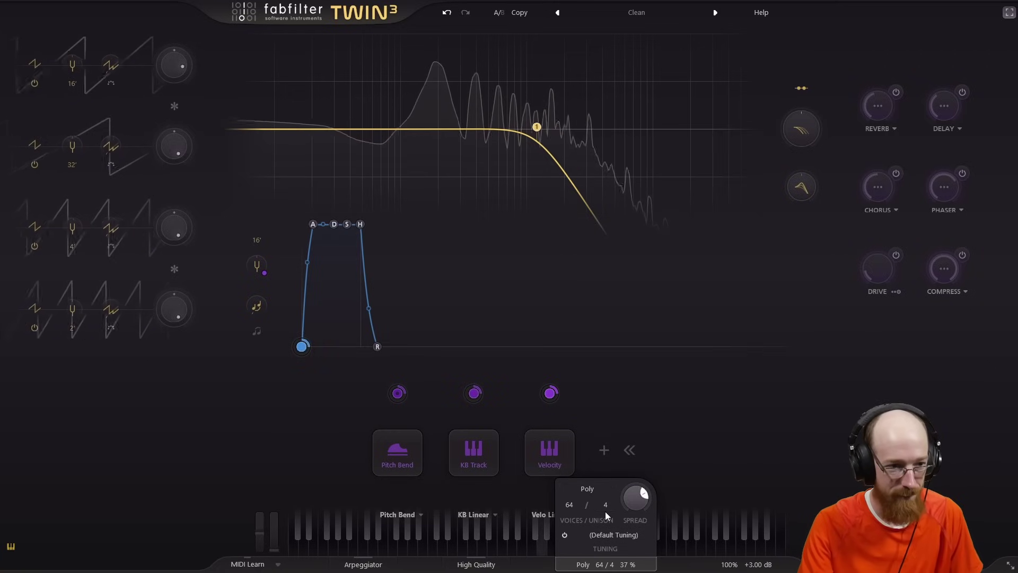
left_click_drag(635, 497, 638, 548)
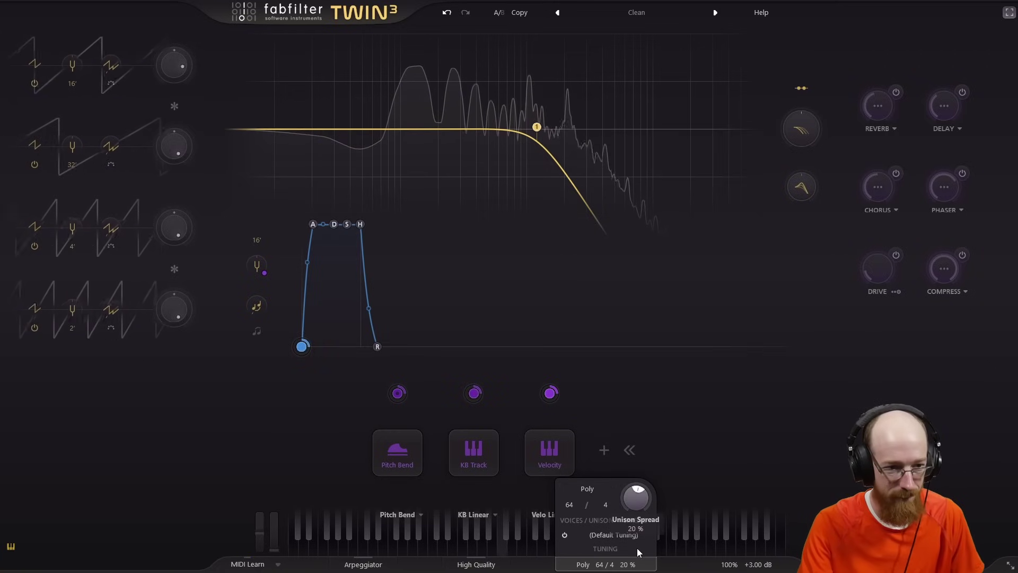
- Switch voicing to Per Oscillator and set Voices and Unison to 1 each
left_click(597, 490)
left_click(581, 525)
left_click(570, 505)
left_click(595, 340)
left_click(607, 507)
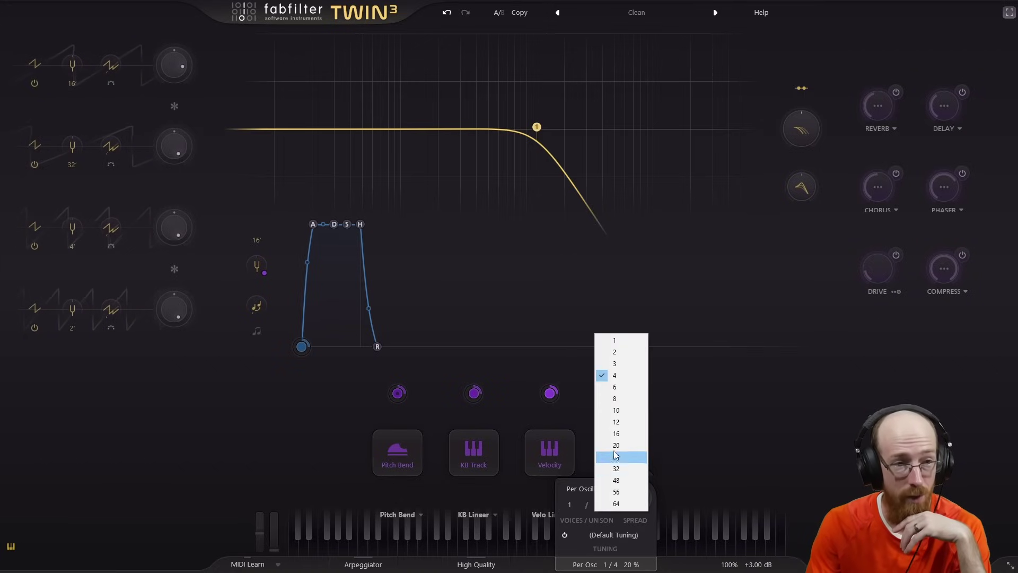
left_click(630, 341)
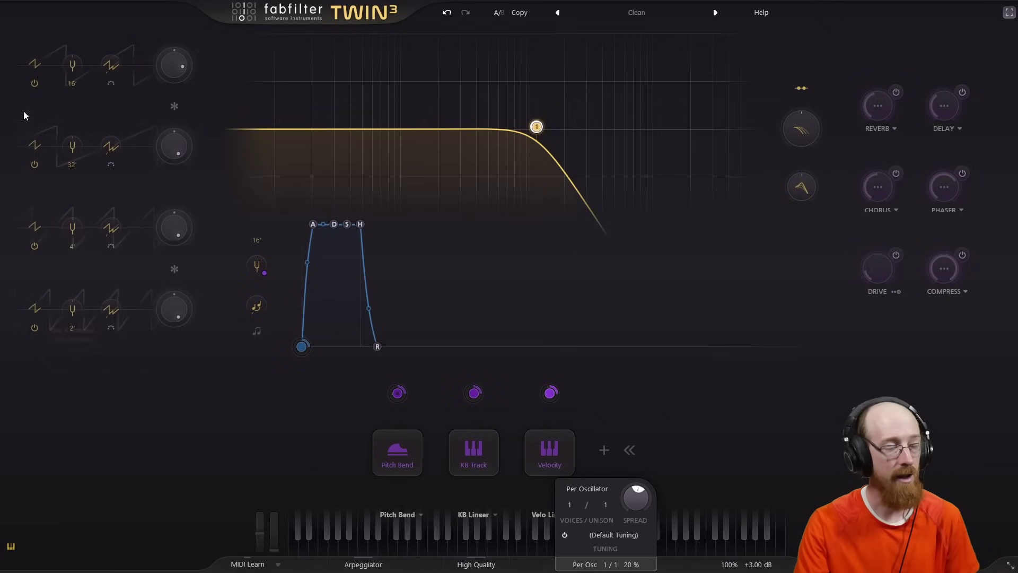
mouse_move(195, 263)
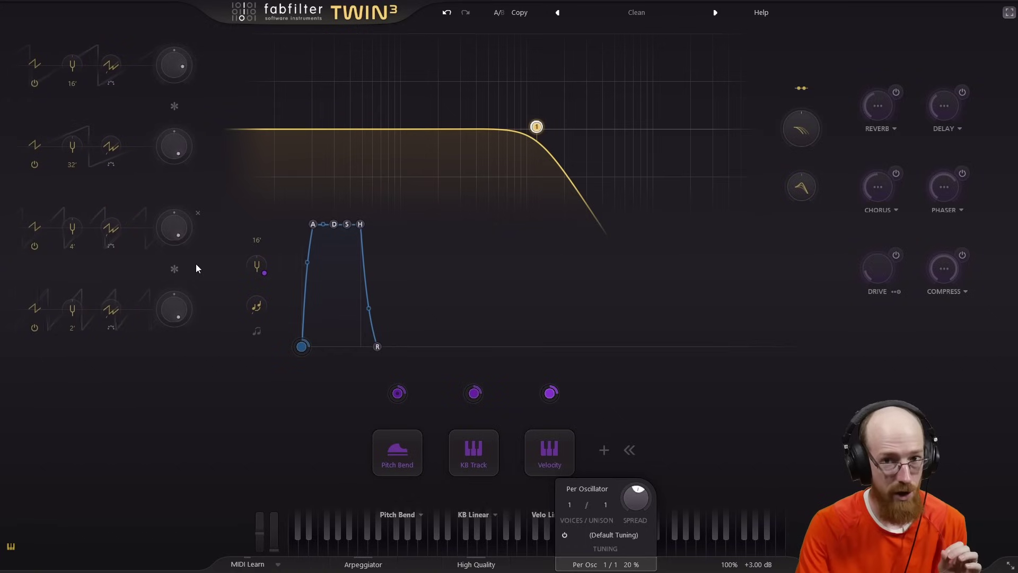
mouse_move(129, 63)
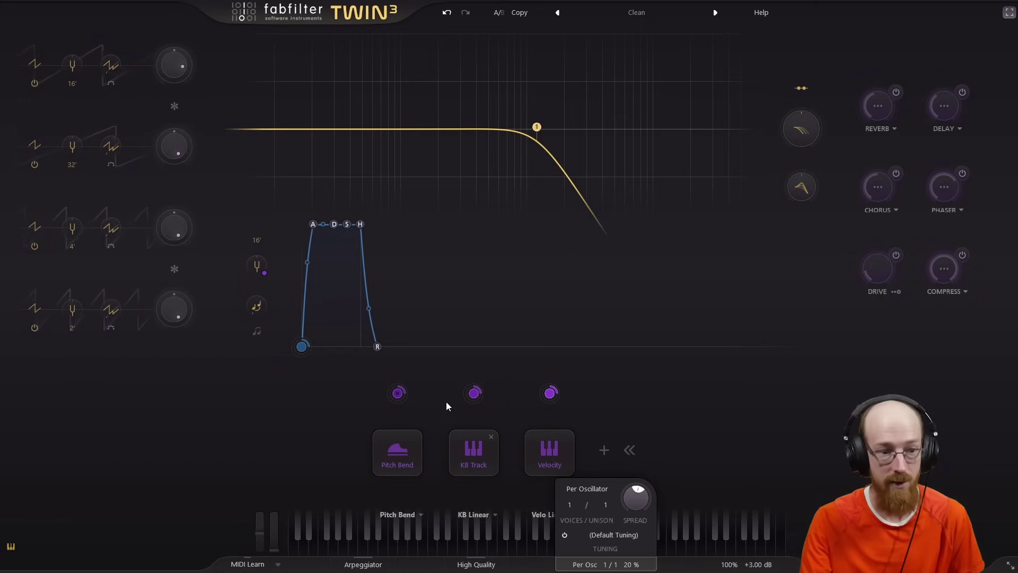
- Set 4 voices per oscillator and make oscillators 2, 3, 4 square, triangle and sine
left_click(569, 504)
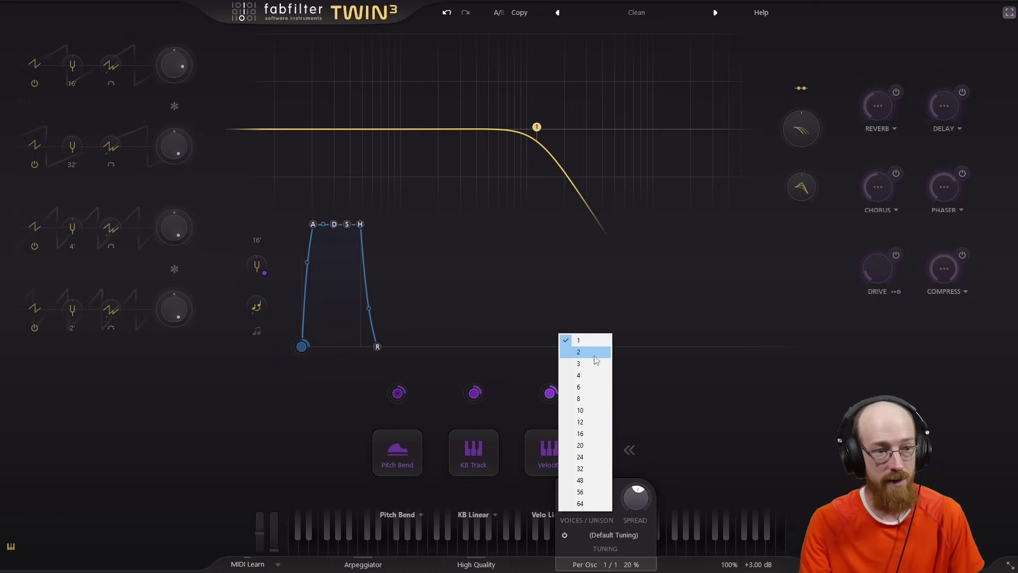
left_click(592, 376)
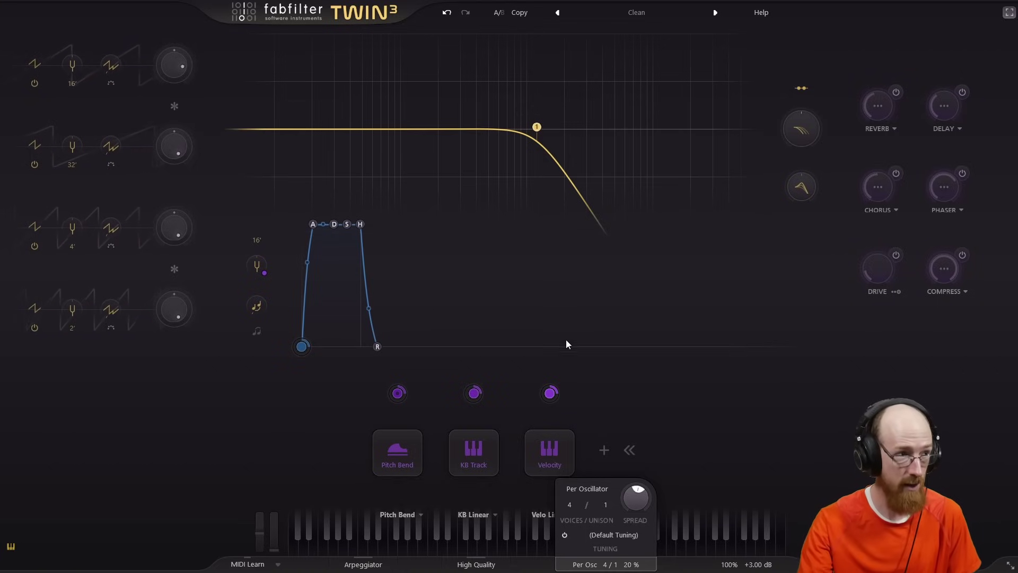
left_click(34, 146)
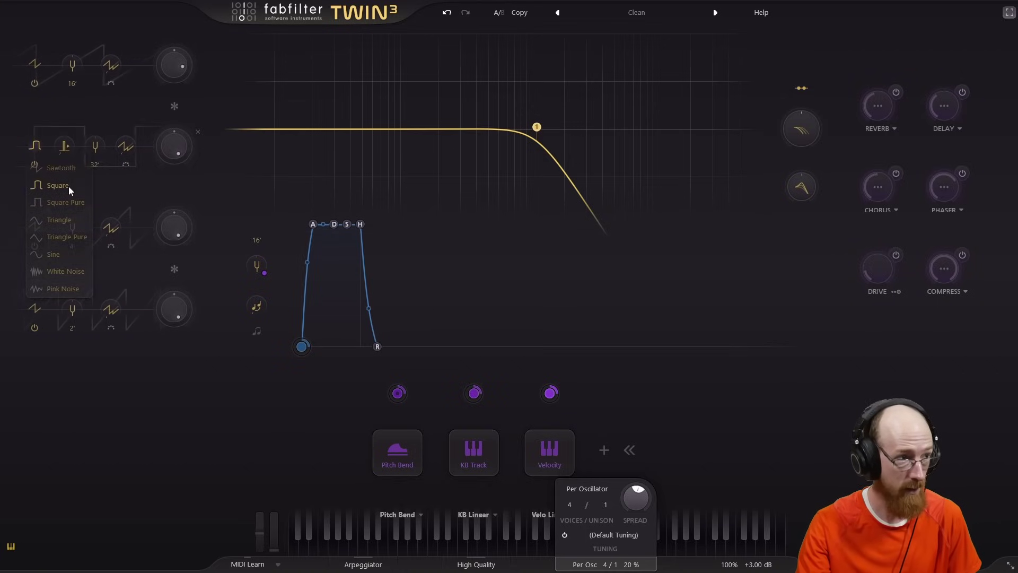
left_click(64, 185)
left_click(34, 227)
left_click(71, 302)
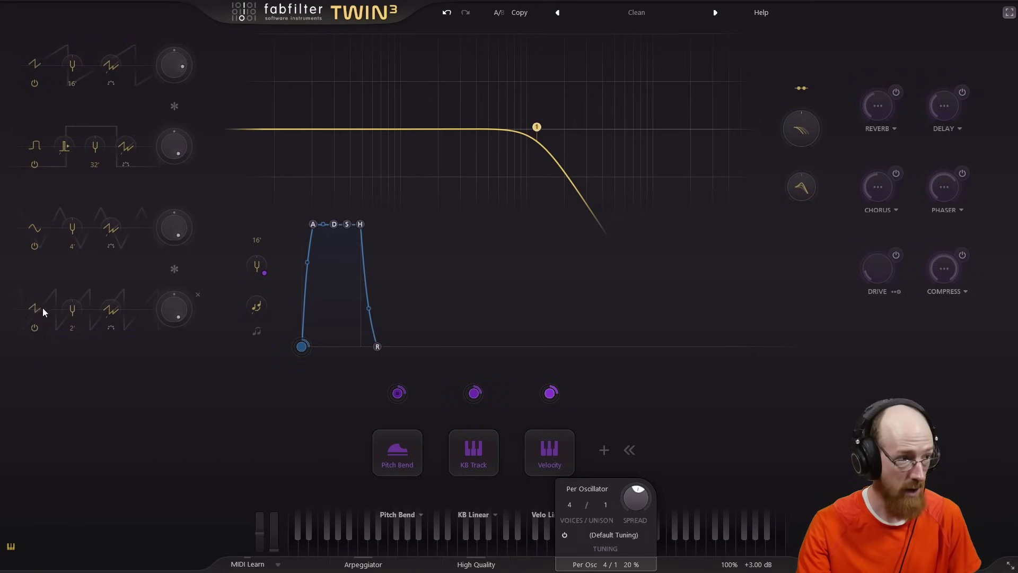
left_click(37, 309)
left_click(71, 417)
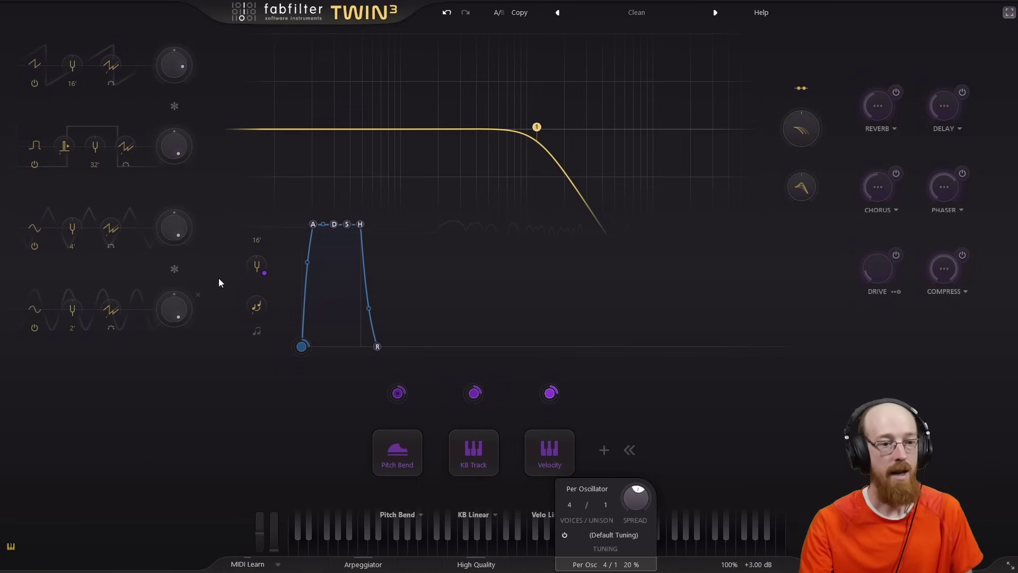
- Set Unison to 2, then Voices to 8 and Unison to 4
left_click(606, 503)
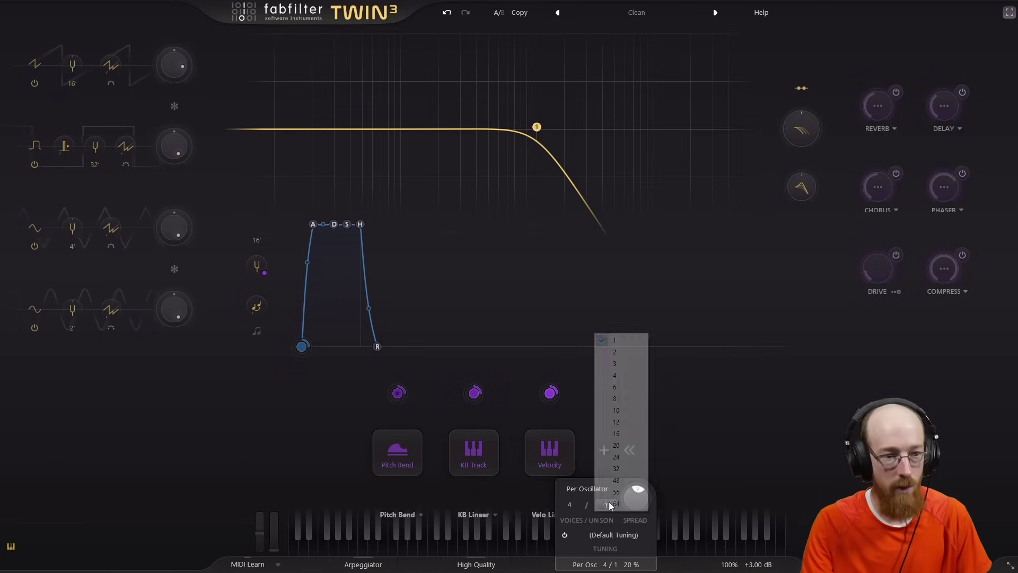
left_click(638, 351)
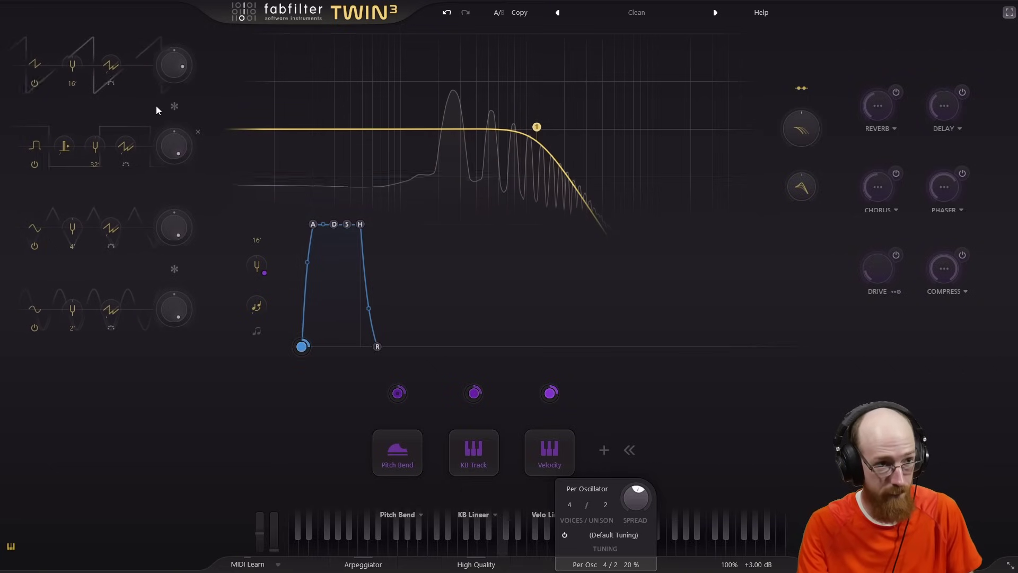
mouse_move(171, 148)
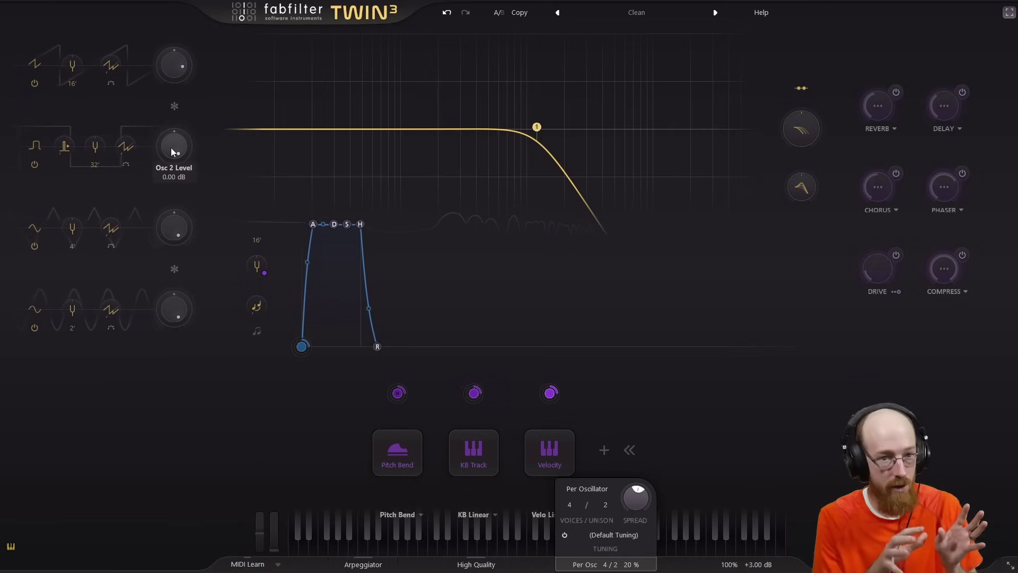
left_click(570, 506)
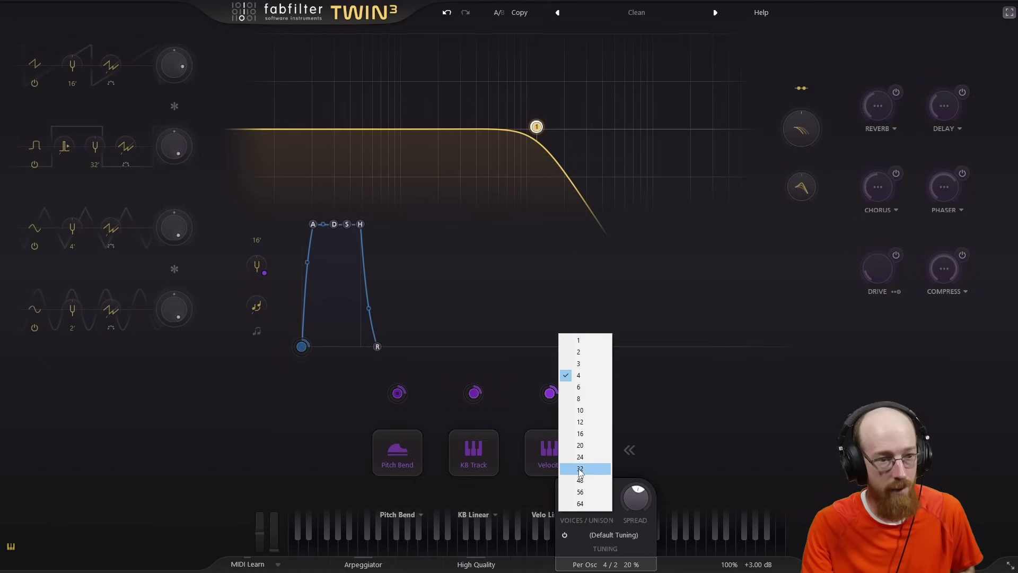
left_click(593, 399)
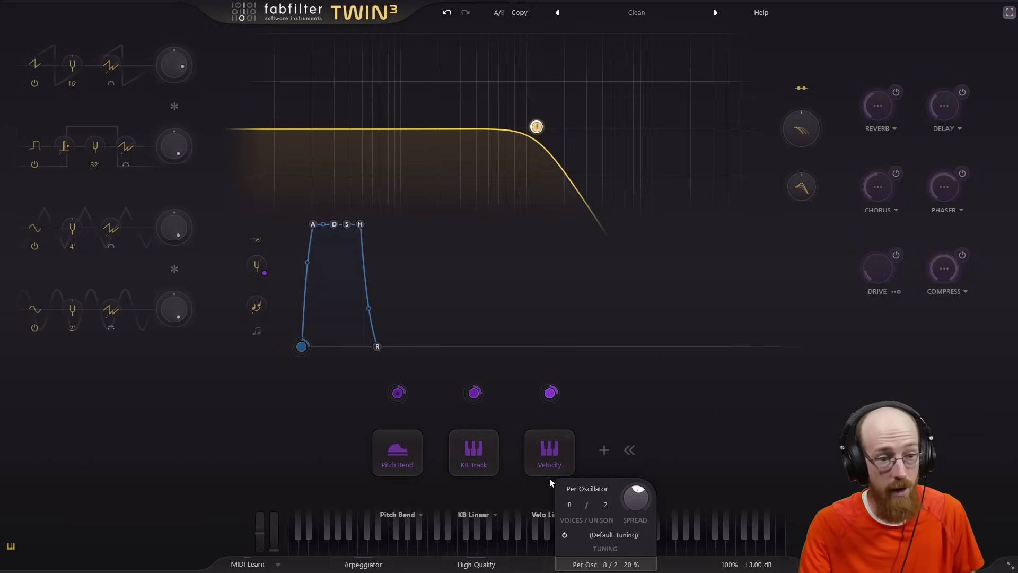
left_click(605, 506)
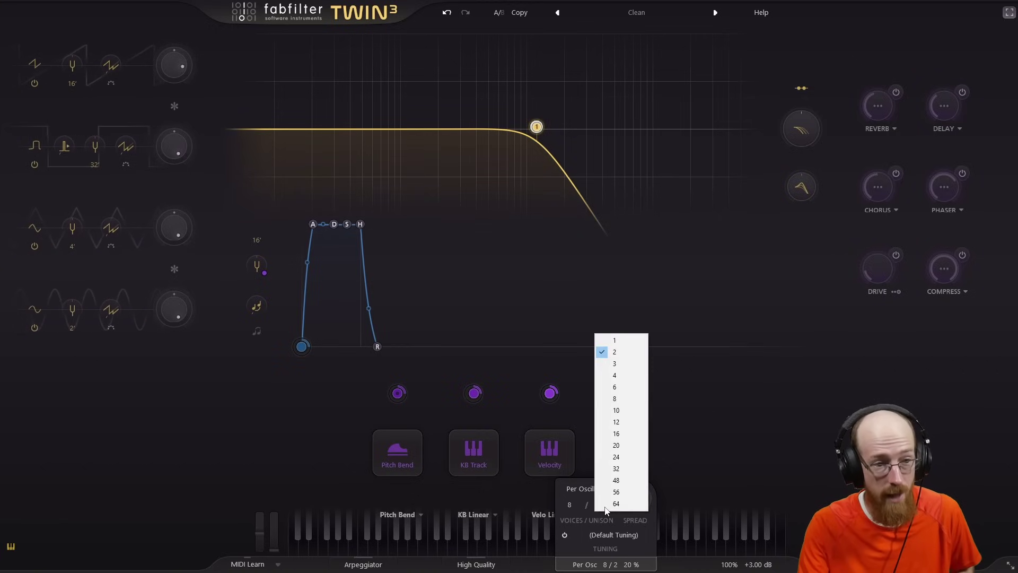
left_click(613, 375)
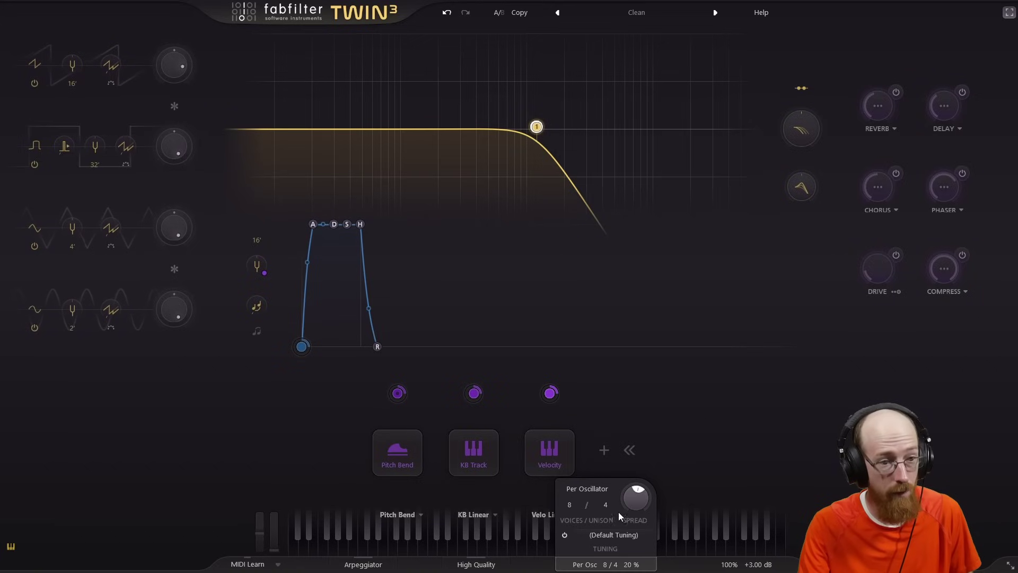
left_click(570, 504)
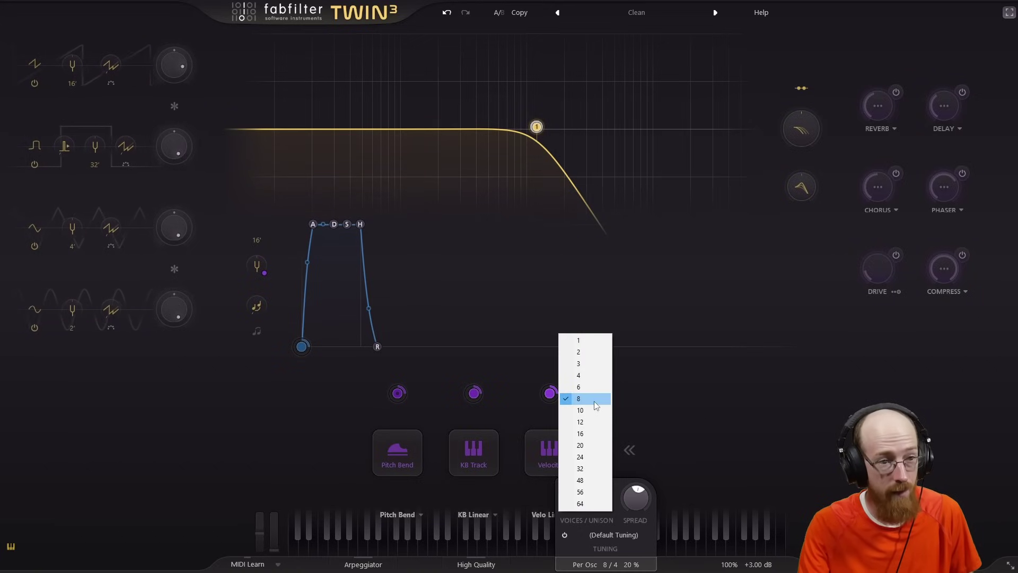
- Raise the voice count to 20 and drop oscillator 4 to 16'
left_click(586, 445)
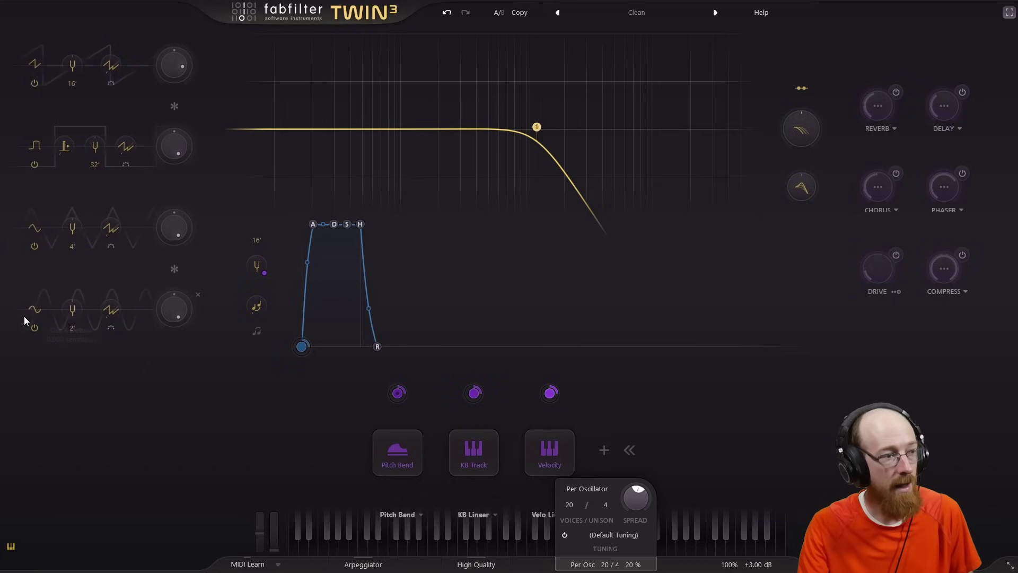
left_click(73, 326)
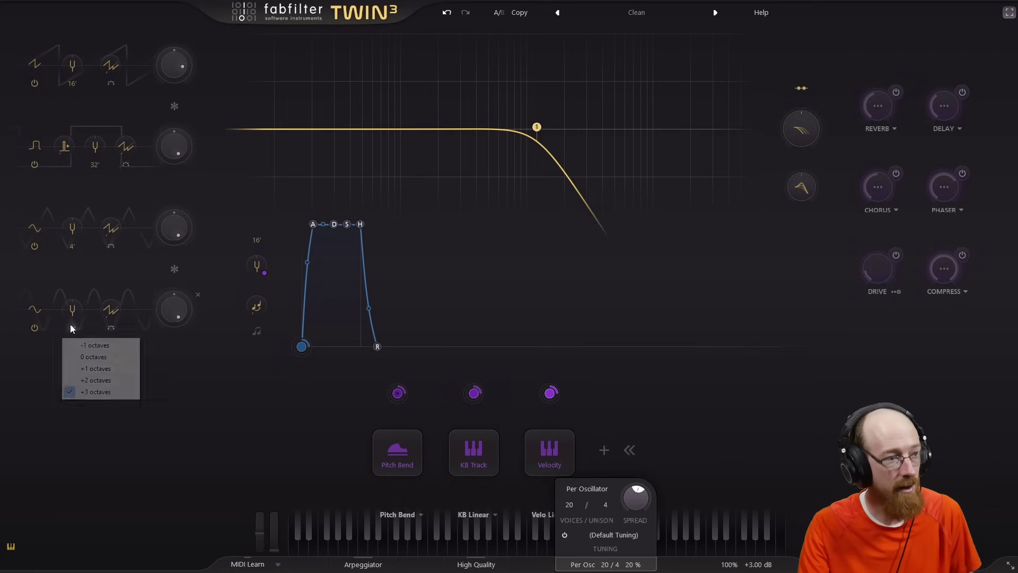
left_click(103, 362)
- Retune oscillator 3 down to 32'
left_click(72, 246)
left_click(115, 287)
left_click(73, 246)
left_click(119, 266)
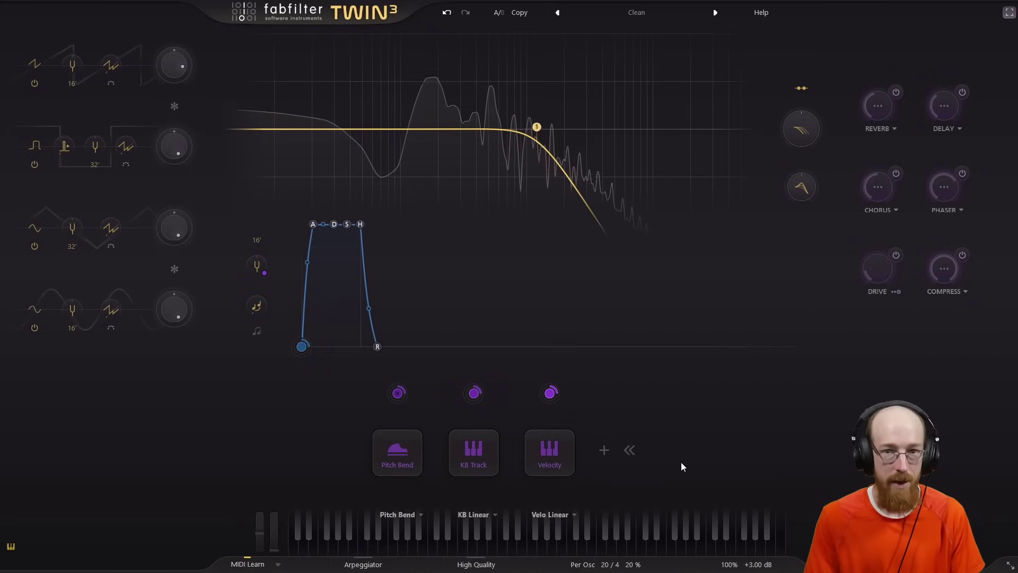
left_click(500, 546)
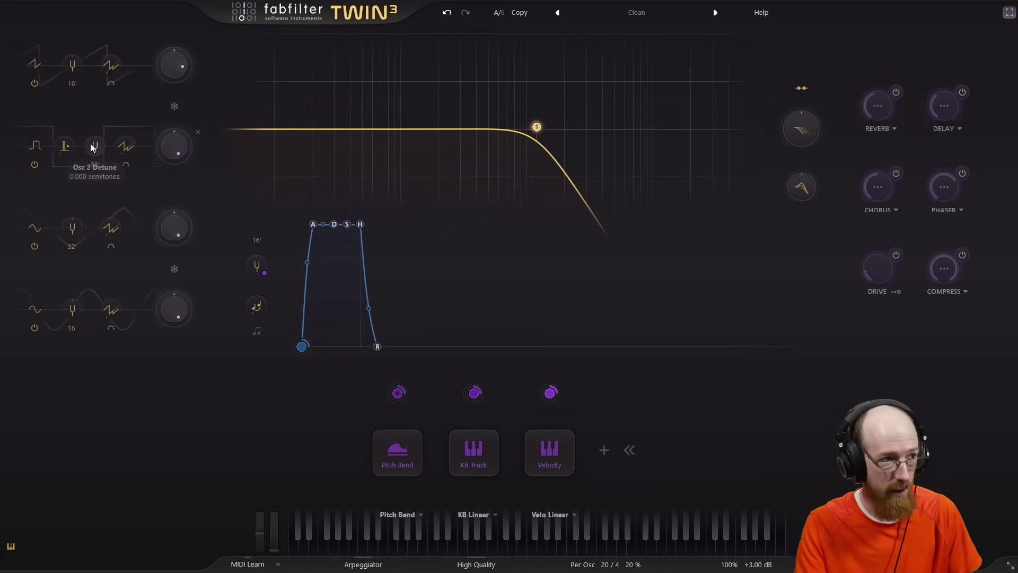
left_click(35, 146)
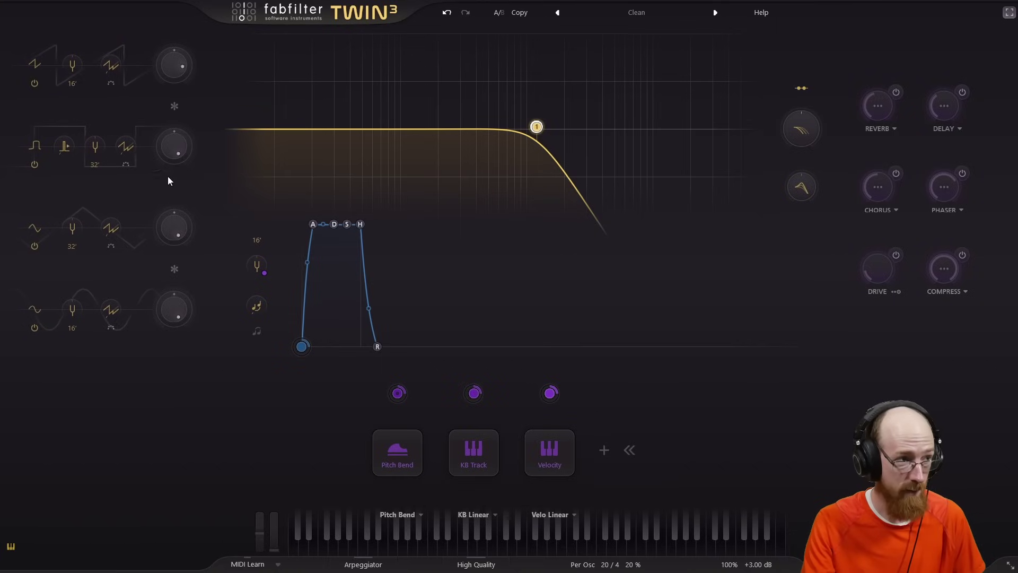
- Change oscillator 2's waveform from square to sine
left_click(34, 146)
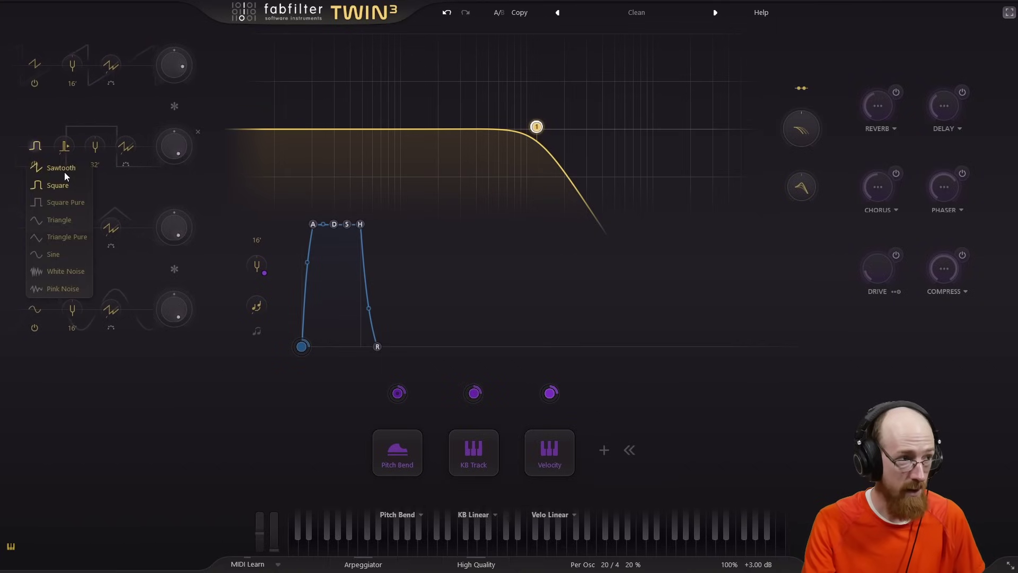
left_click(66, 253)
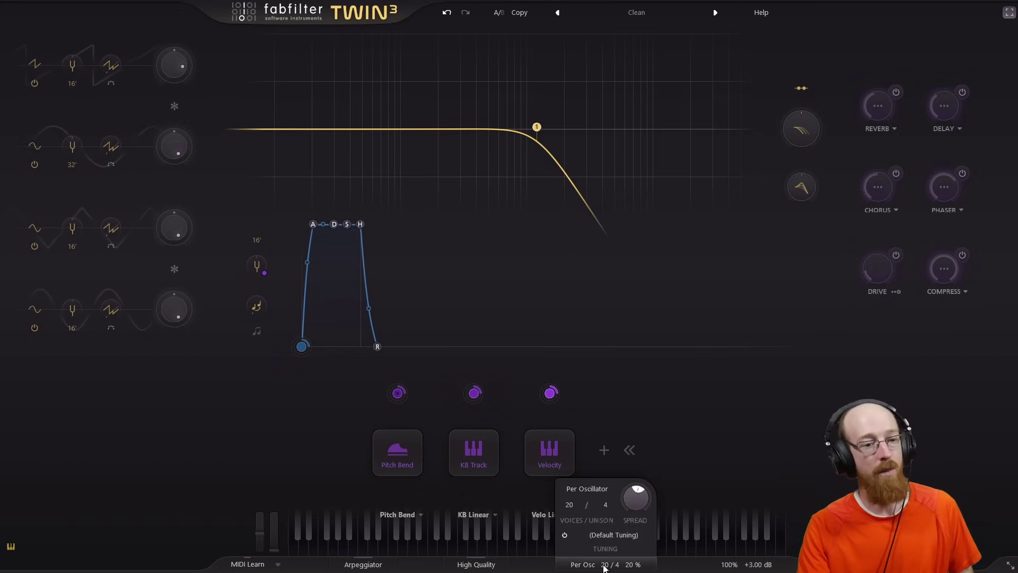
mouse_move(612, 568)
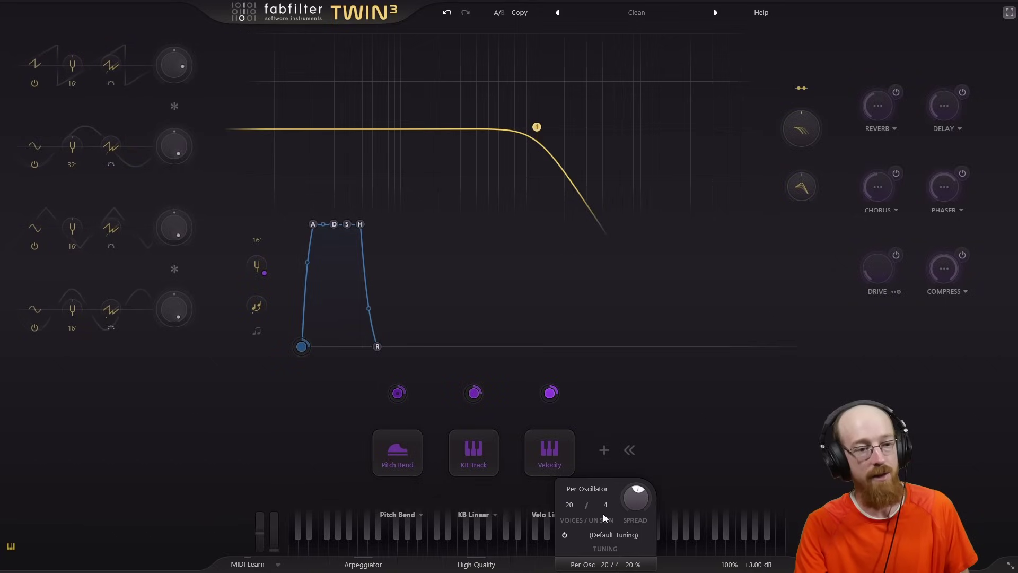